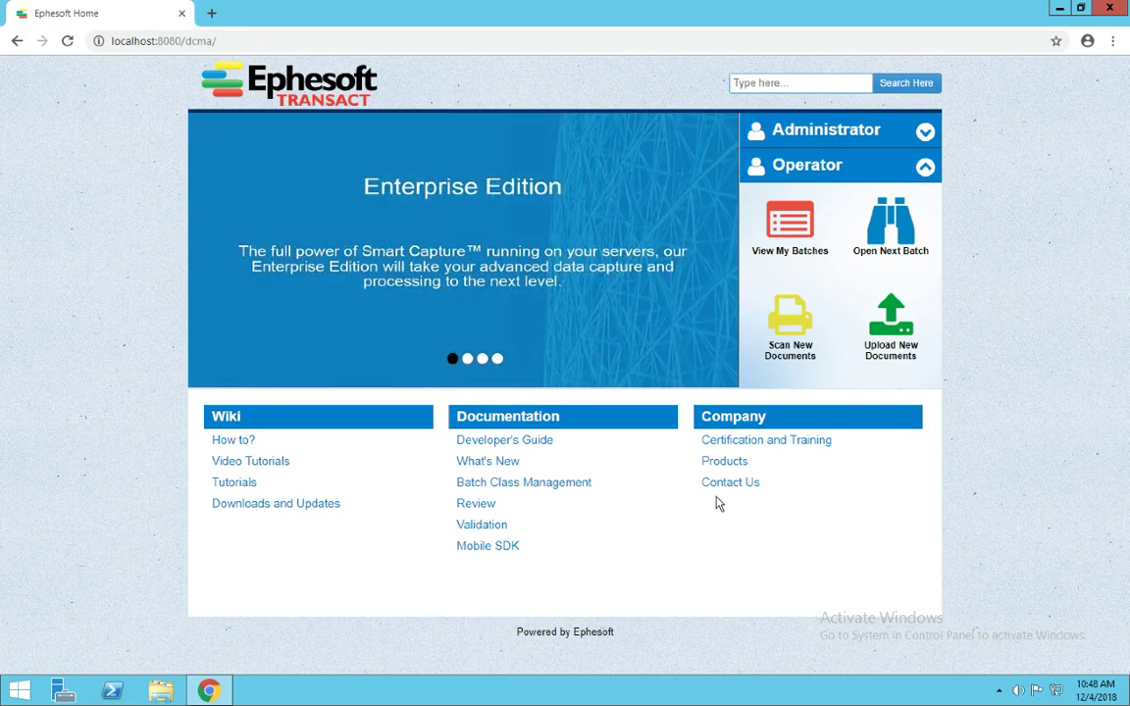
- Go to View My Batches and log in with the operator credentials
click(777, 257)
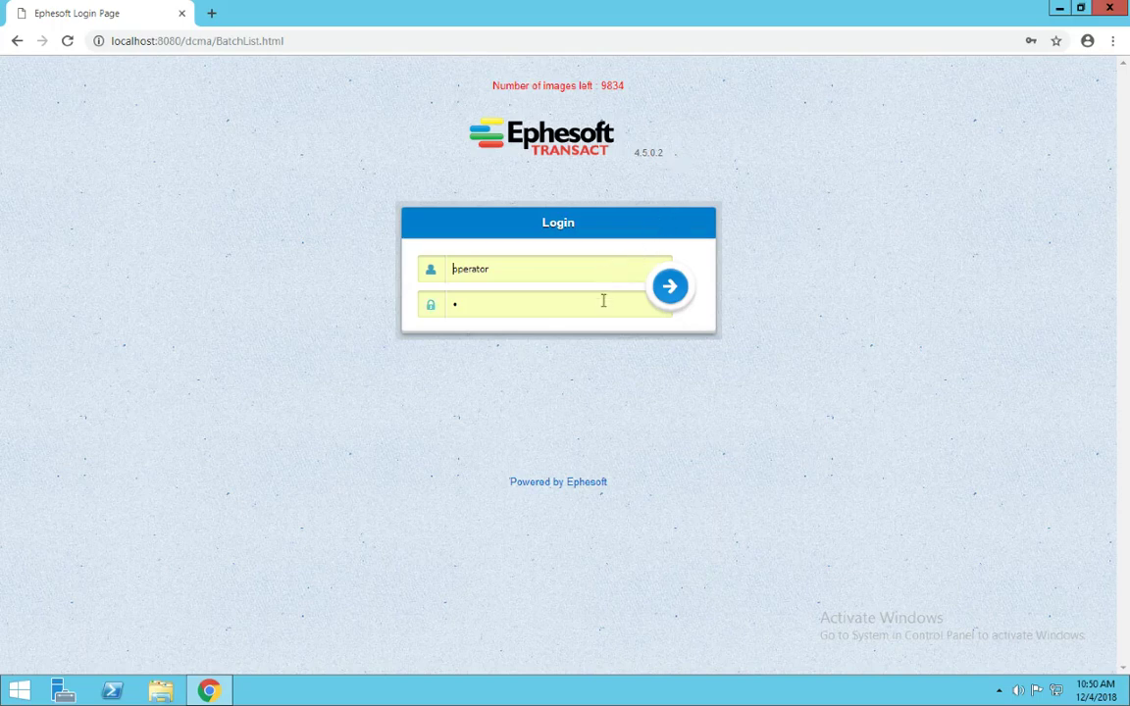
click(669, 295)
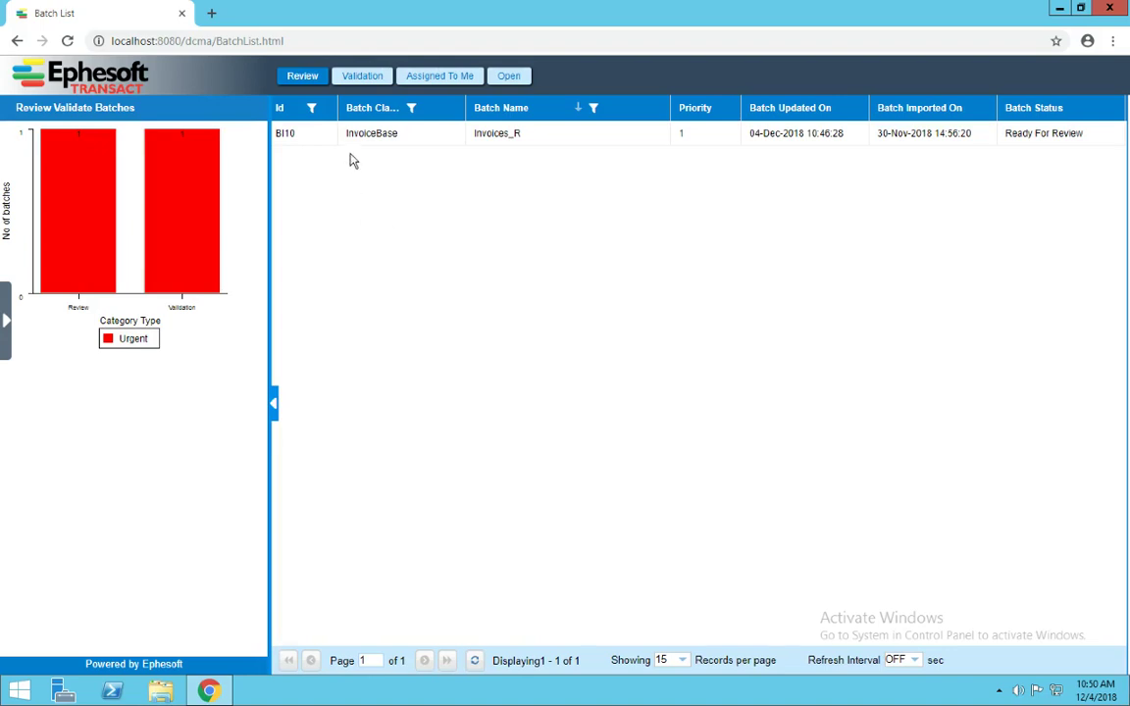
- Switch between the Validation and Review batch lists and select the Invoices_R batch
click(359, 78)
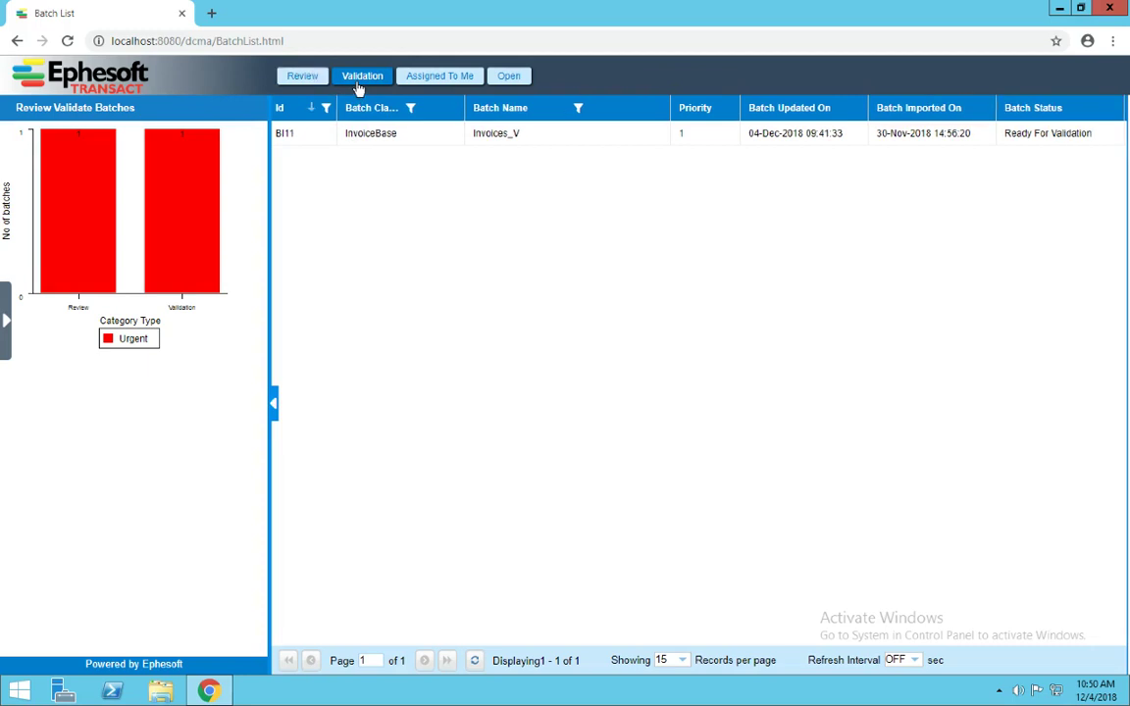
click(314, 79)
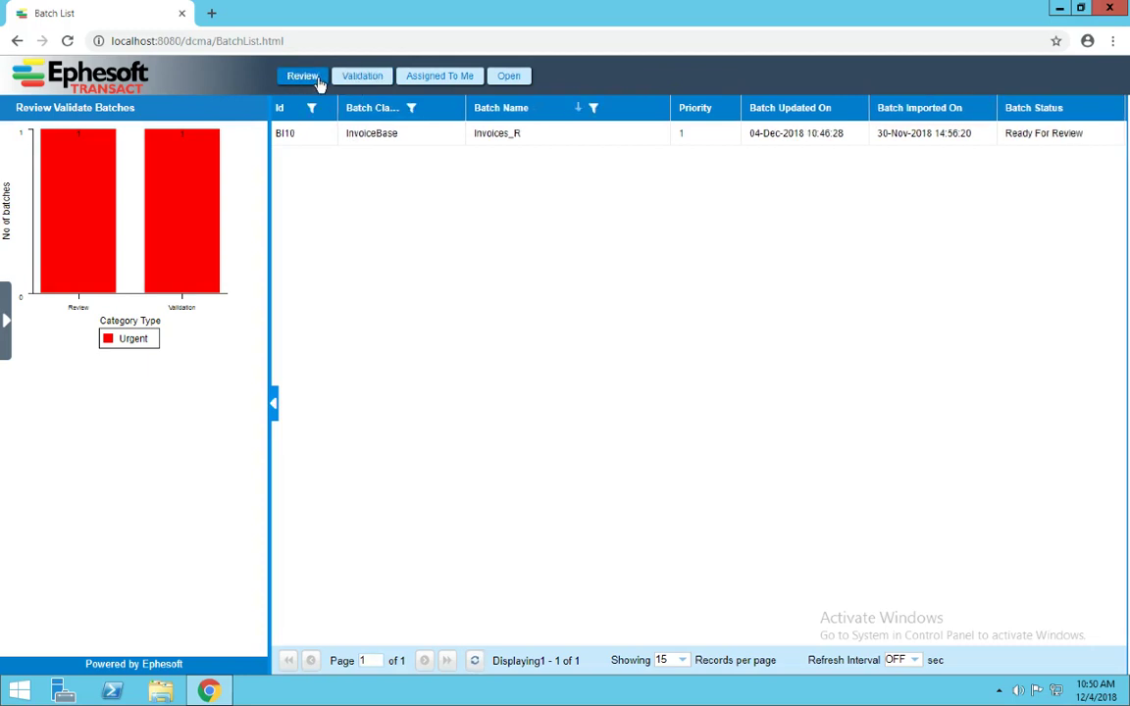
click(453, 136)
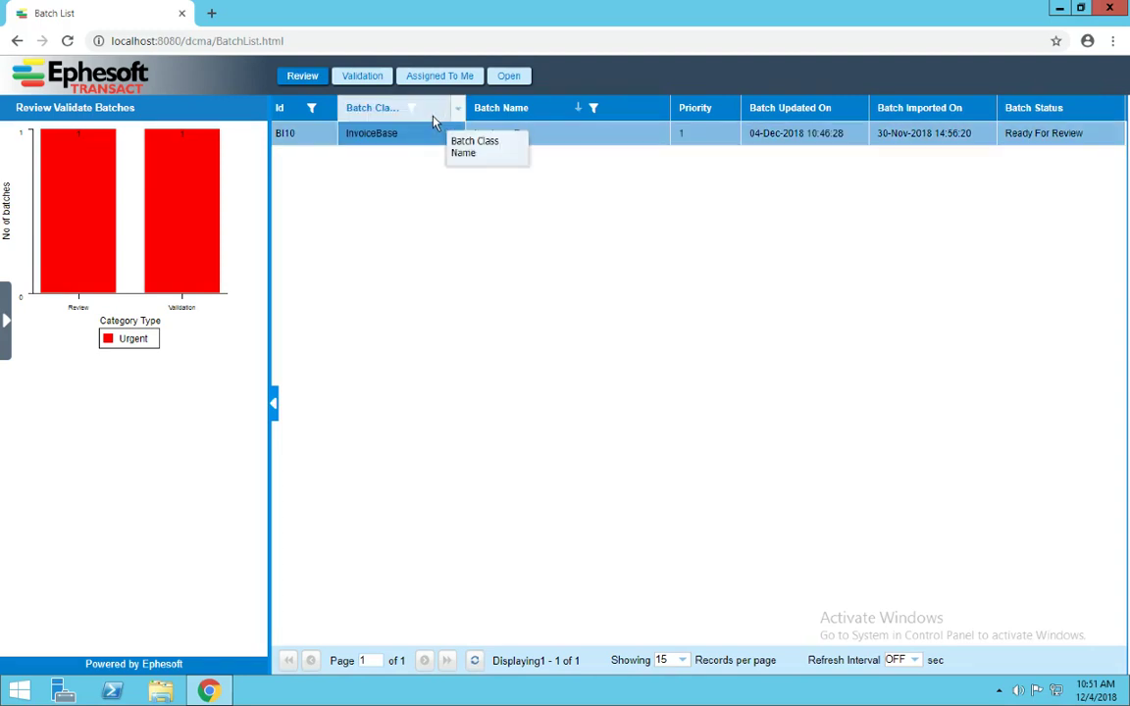
- Inspect the Batch Class sort/filter options and the refresh intervals, leaving refresh OFF
click(457, 113)
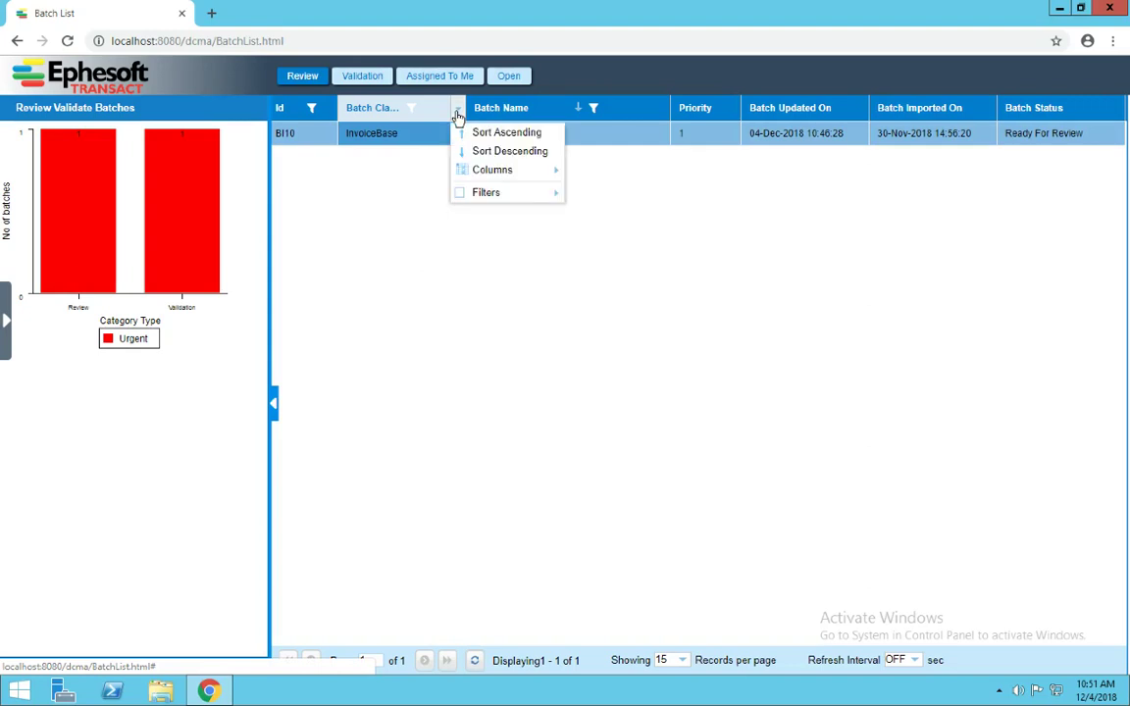
mouse_move(486, 194)
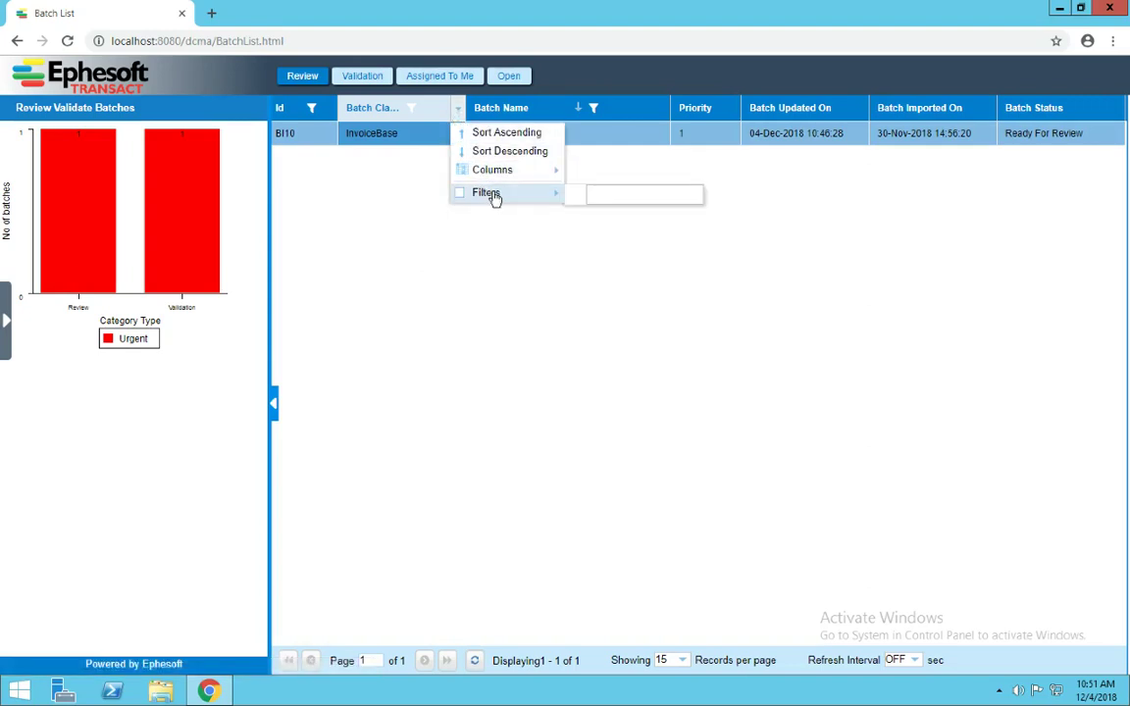
click(500, 420)
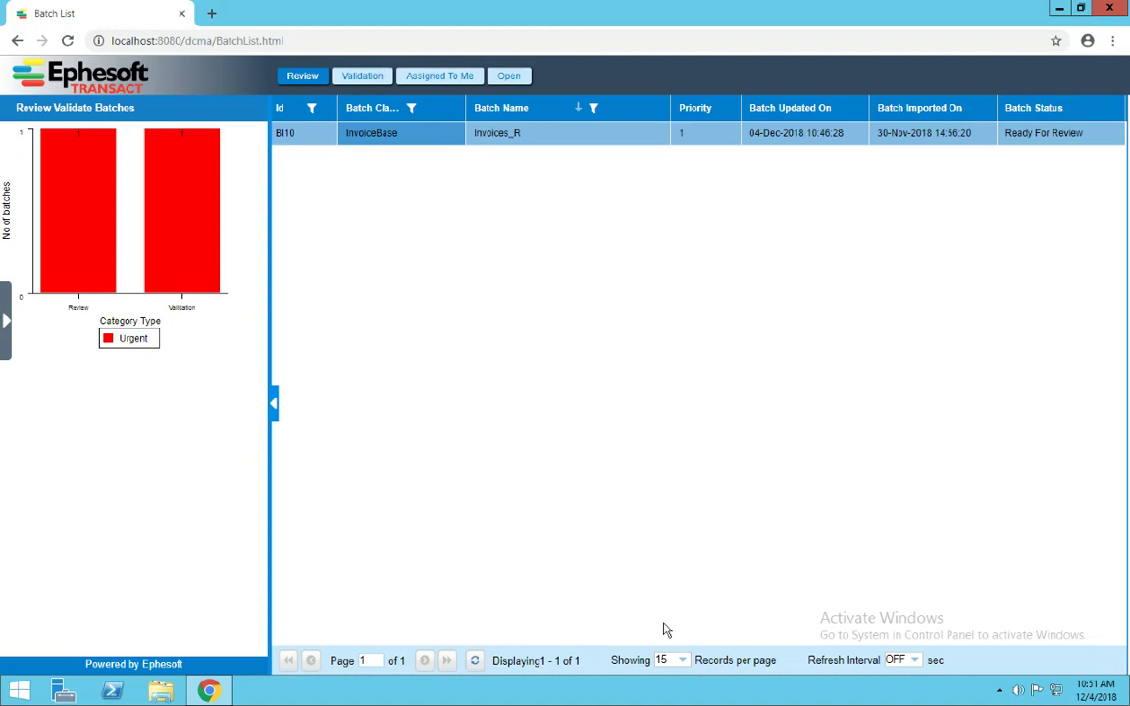
click(915, 662)
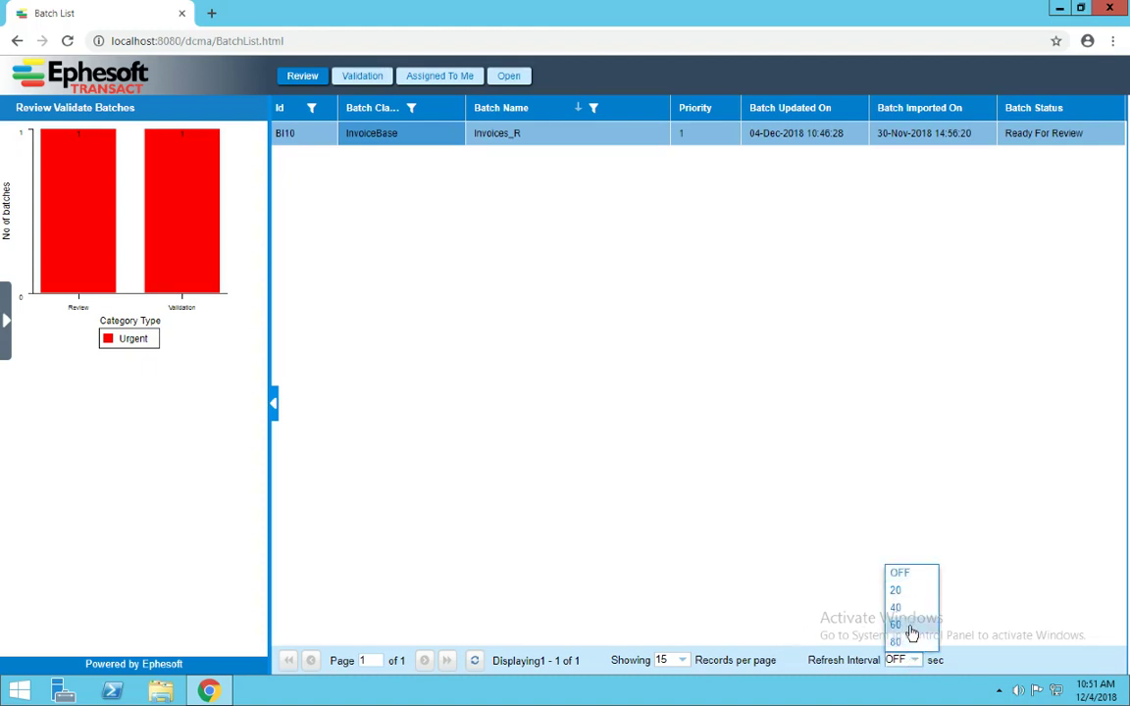
click(814, 613)
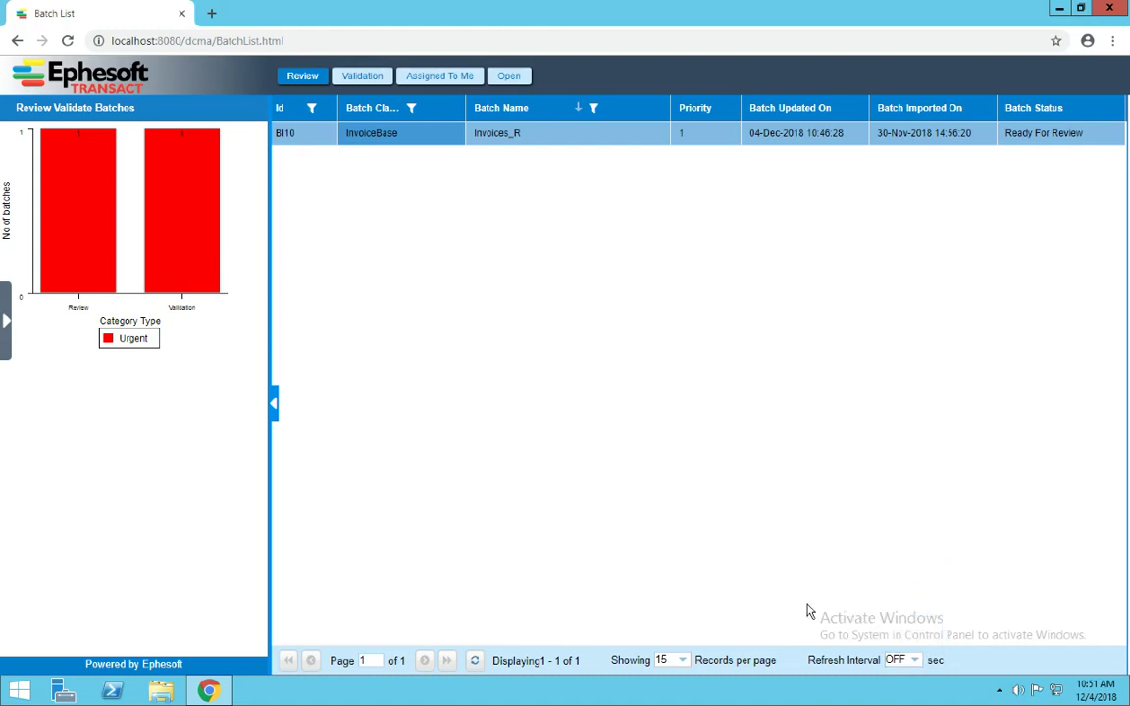
- Open batch BI10, then view the More > Shortcuts list and close it
click(291, 133)
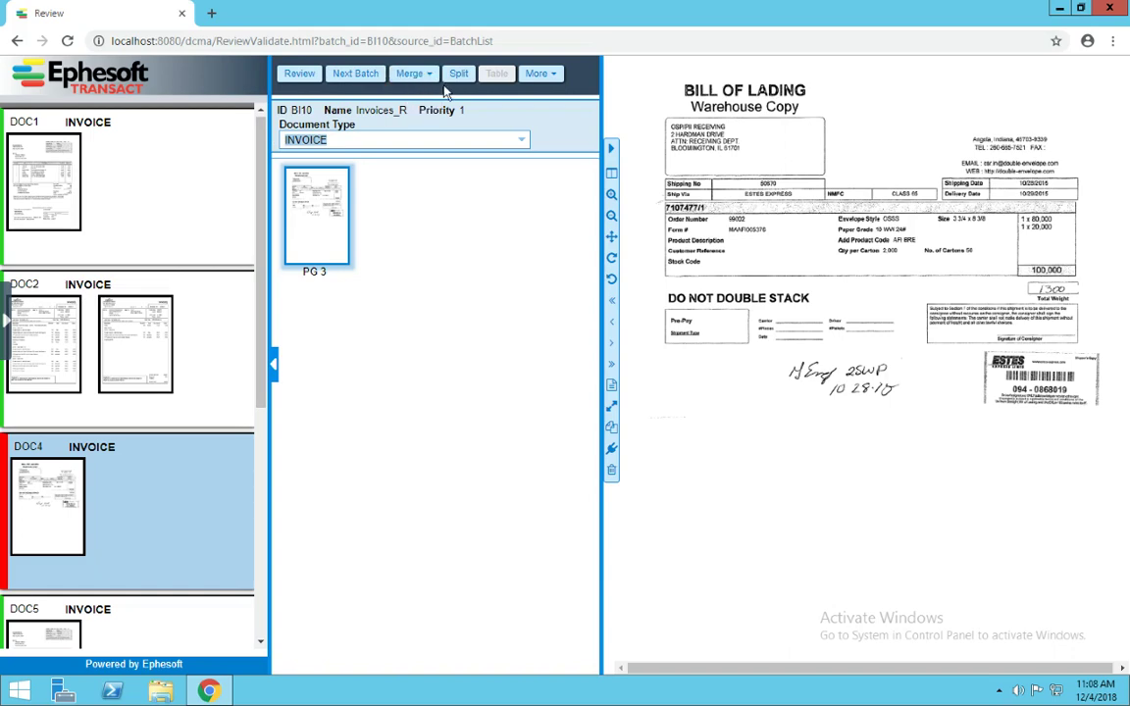
click(535, 75)
mouse_move(555, 168)
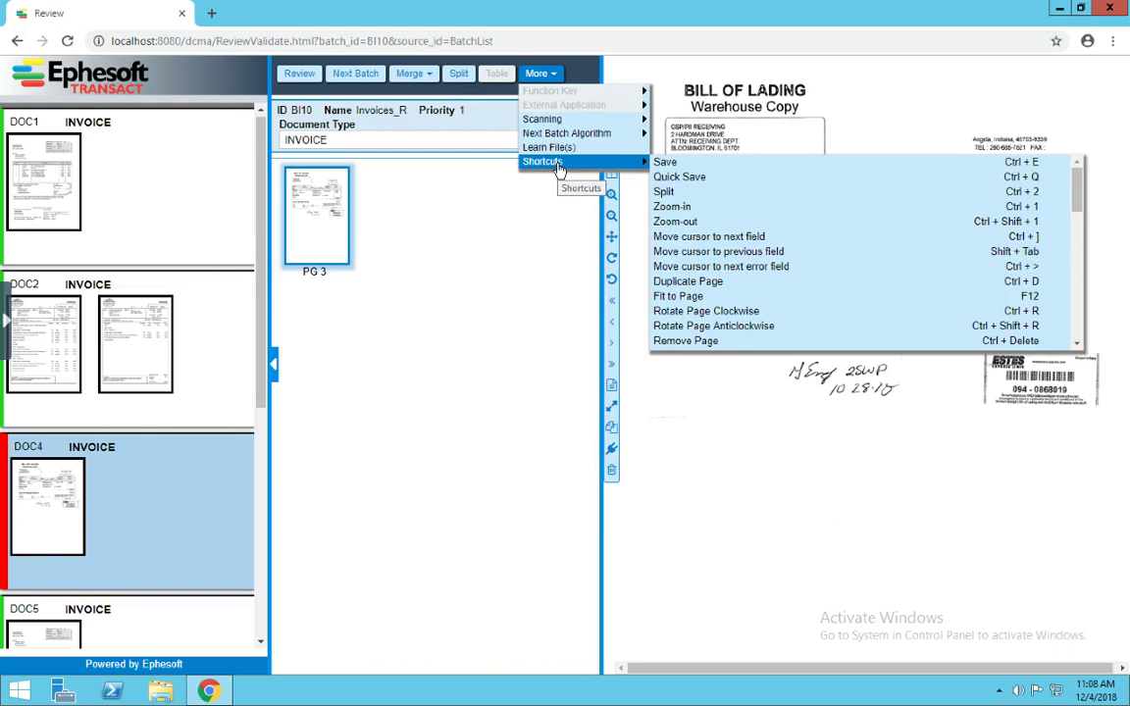
click(343, 157)
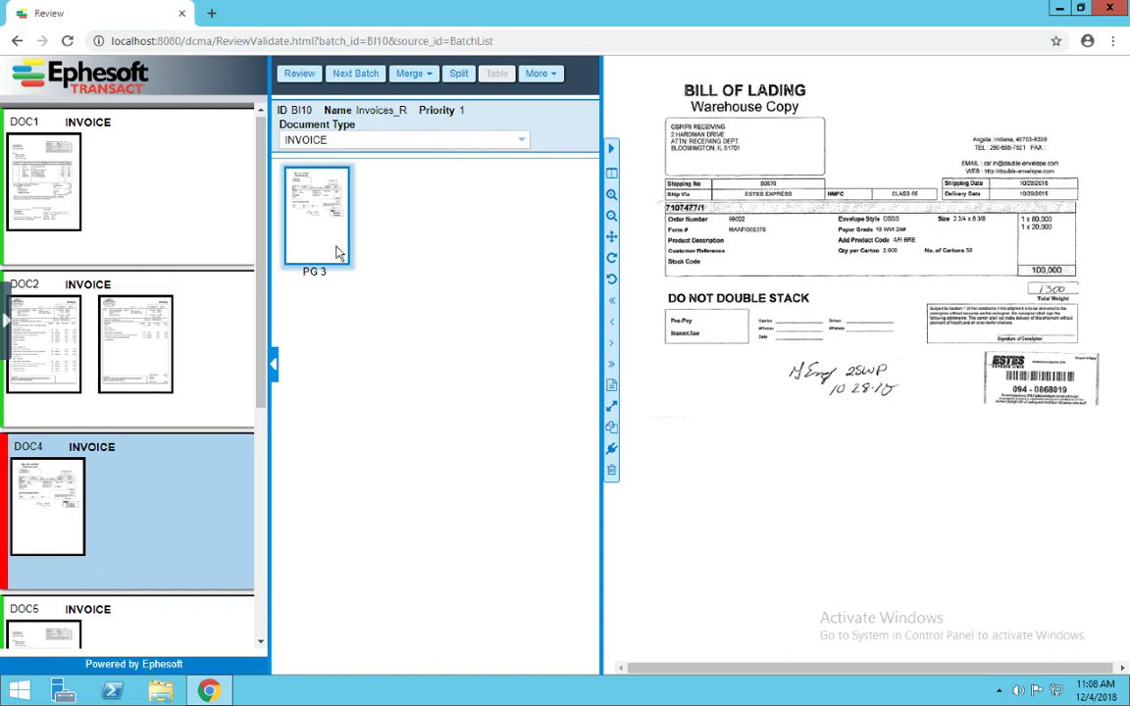
- Reclassify DOC4 as SUPPORT_DOC and split DOC2 at its invoice page 2
click(524, 144)
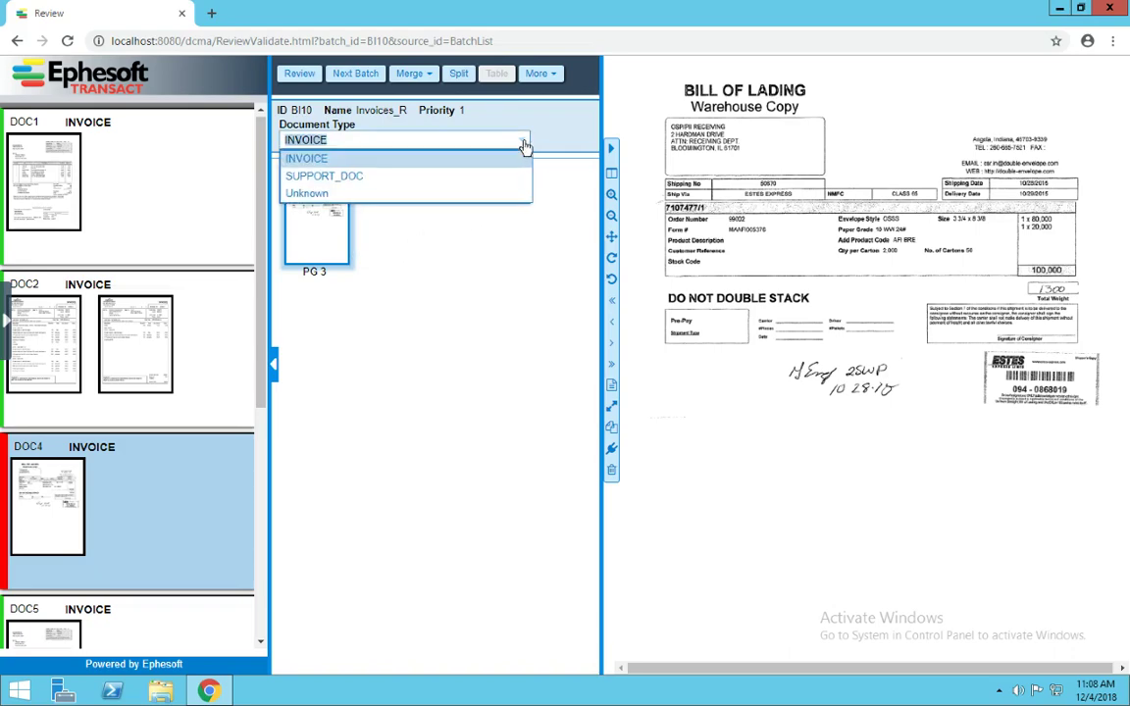
click(359, 175)
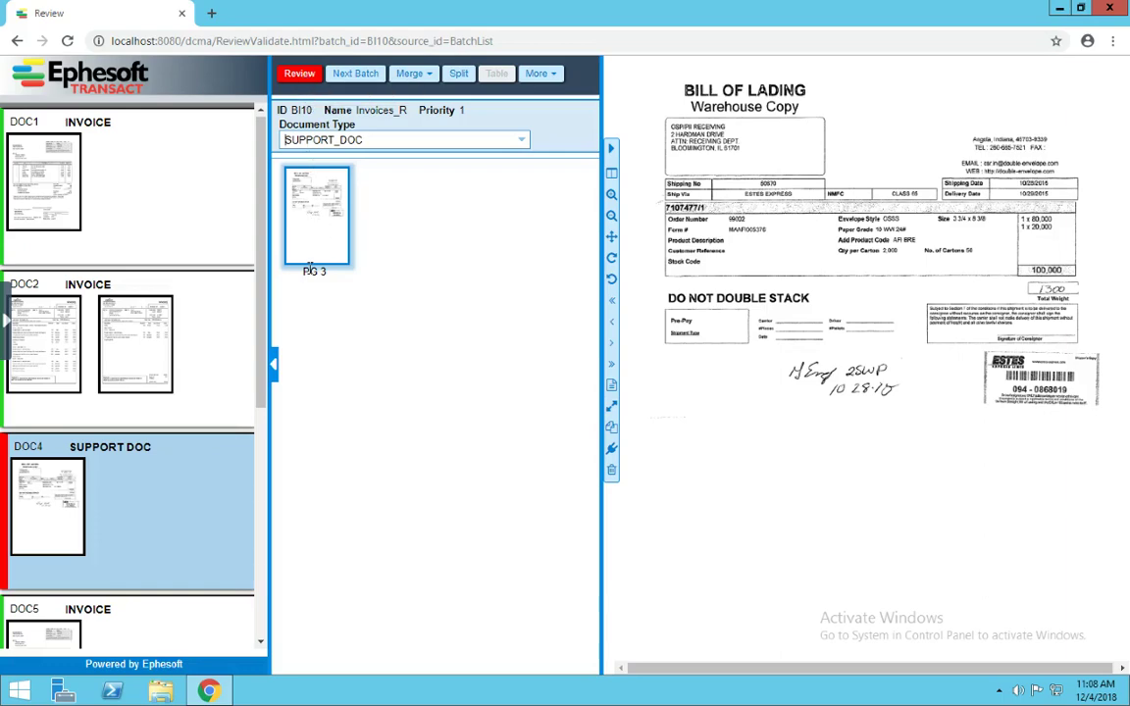
click(142, 333)
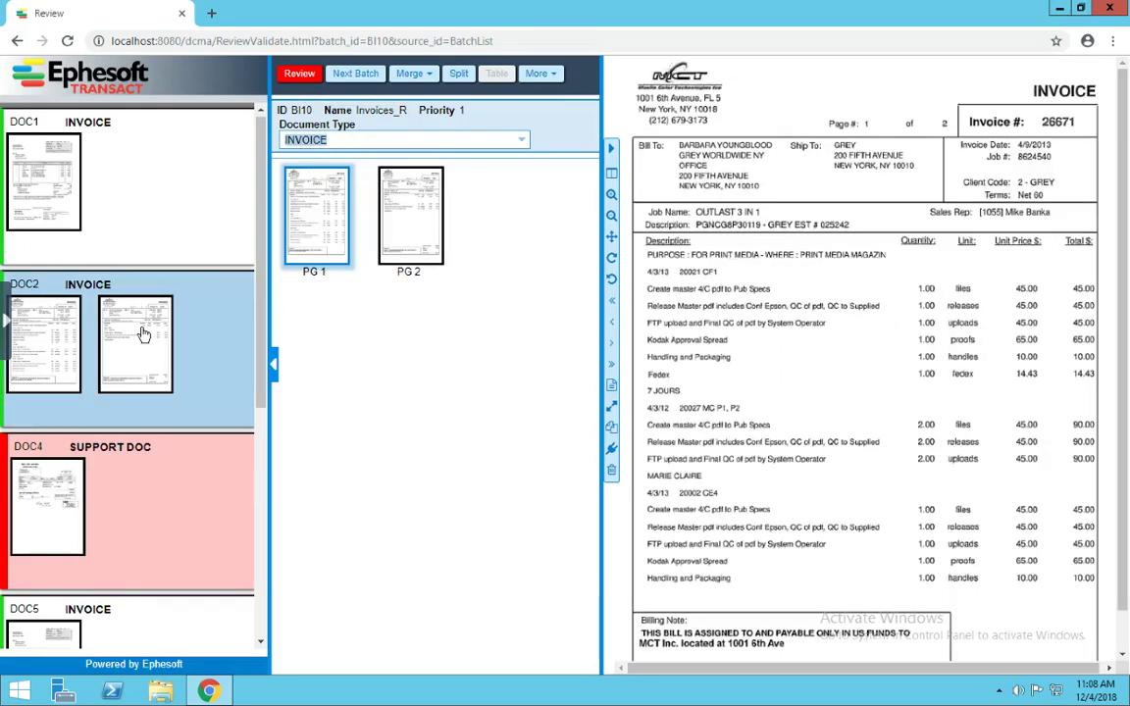
click(419, 209)
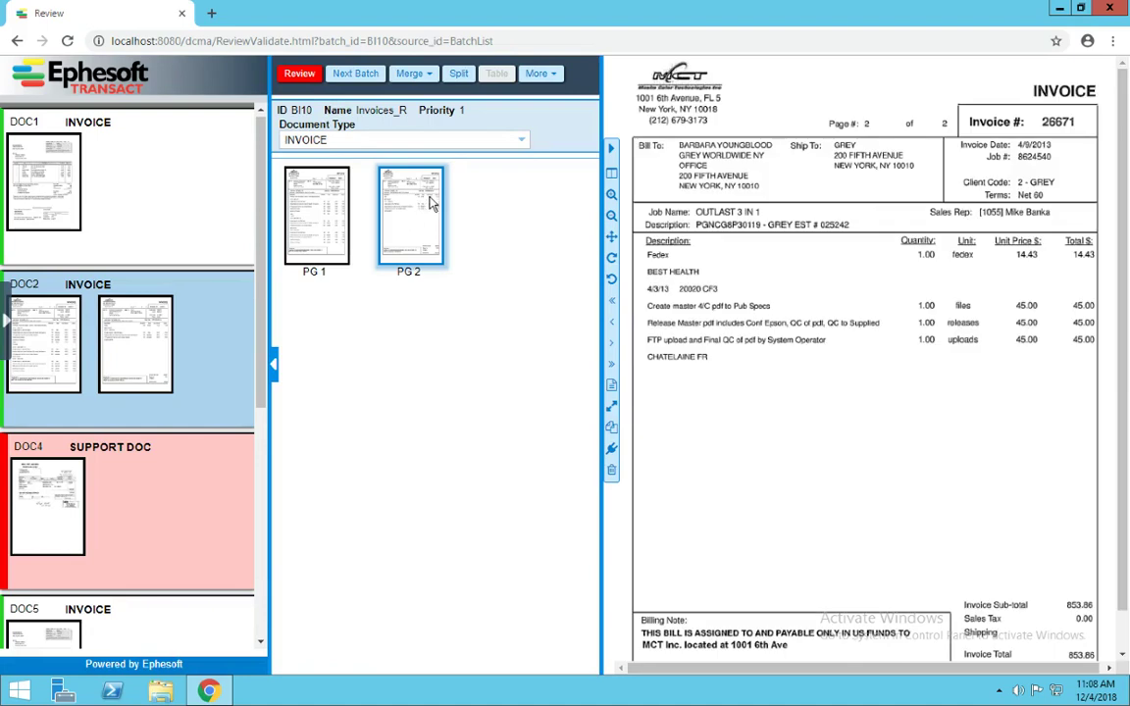
click(463, 78)
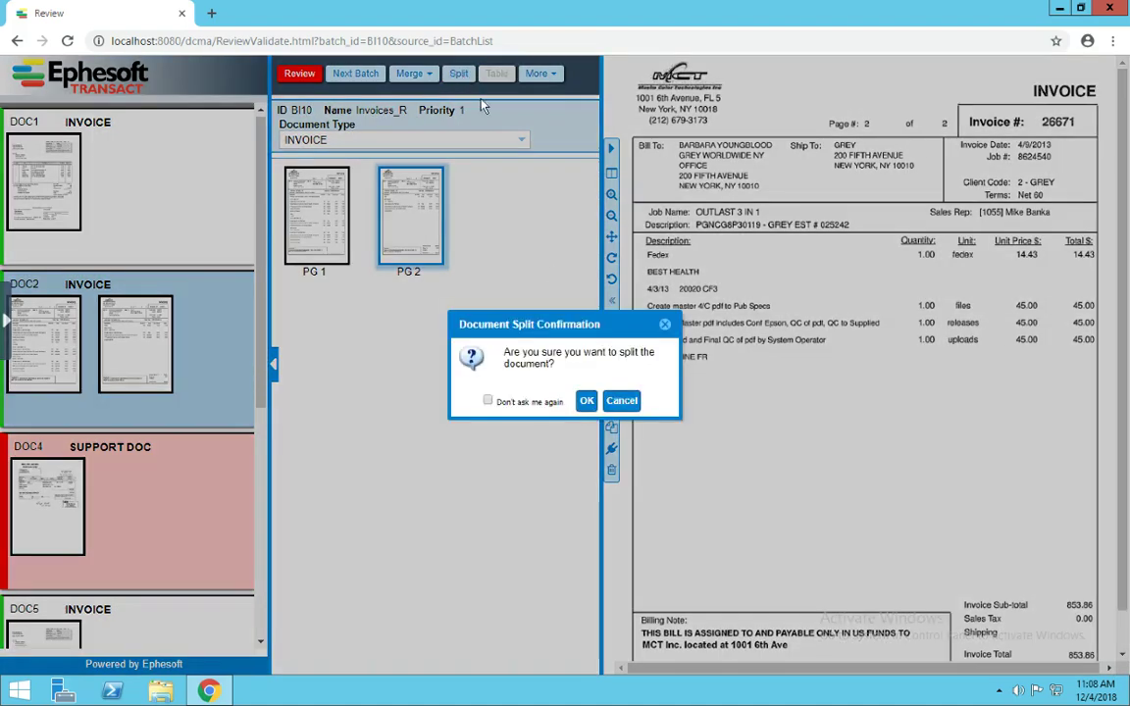
click(586, 401)
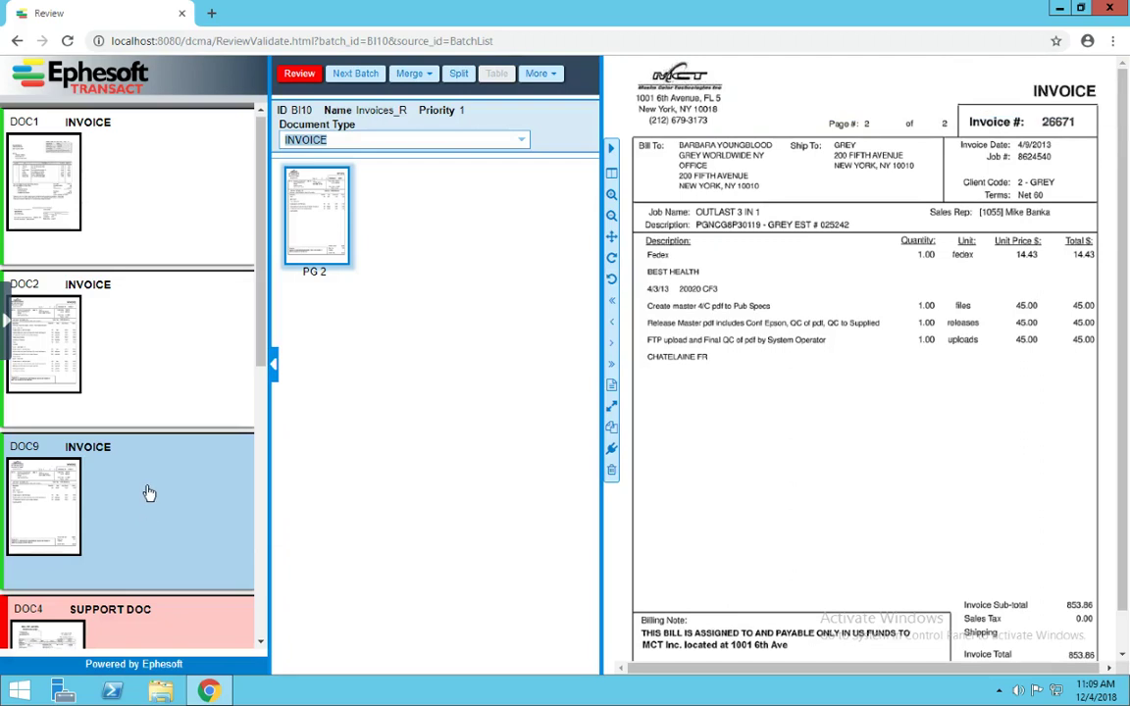
- Merge the split-off DOC9 back into DOC2-INVOICE
click(427, 81)
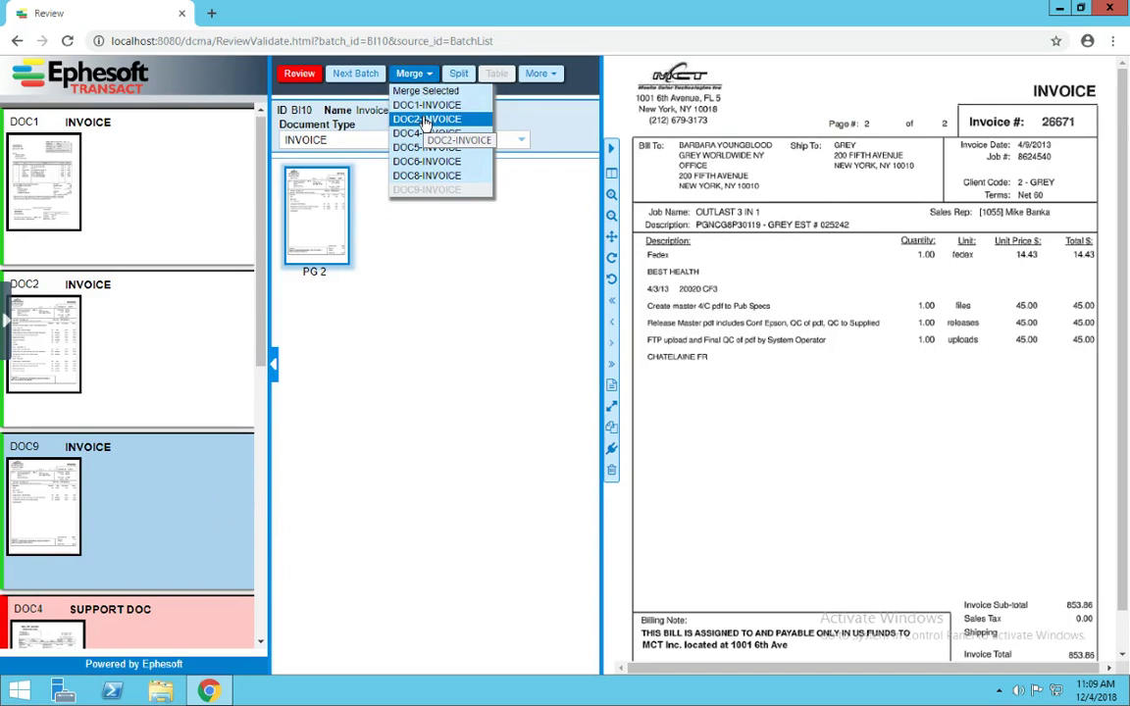
click(425, 120)
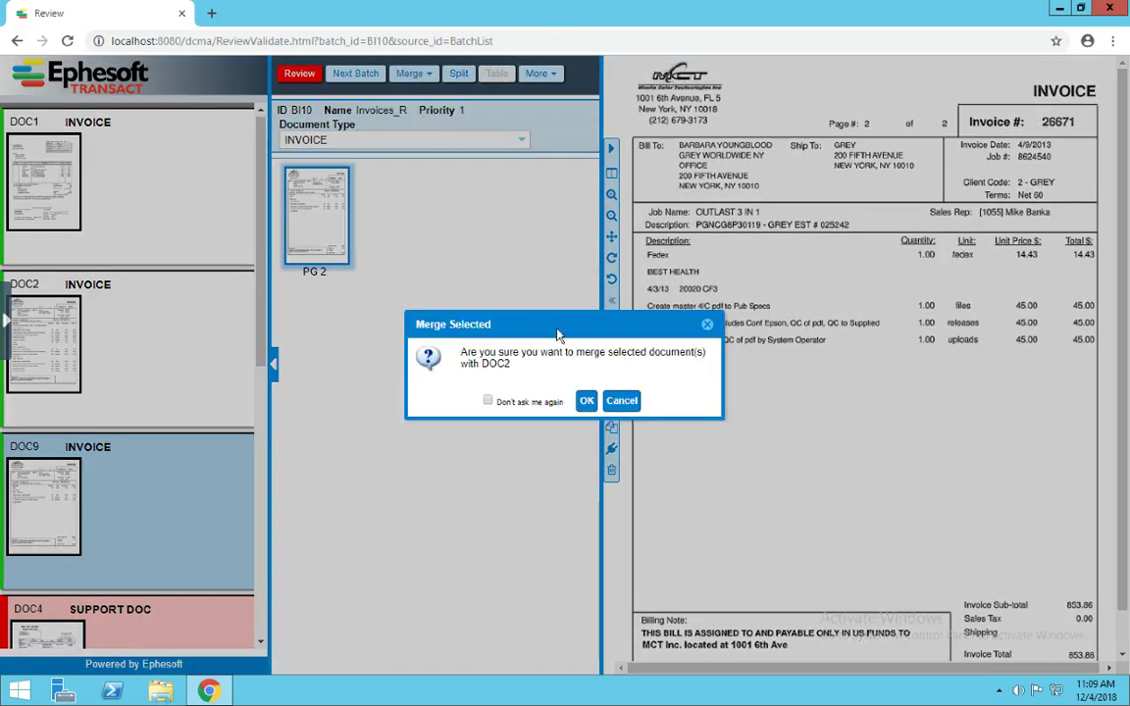
click(587, 401)
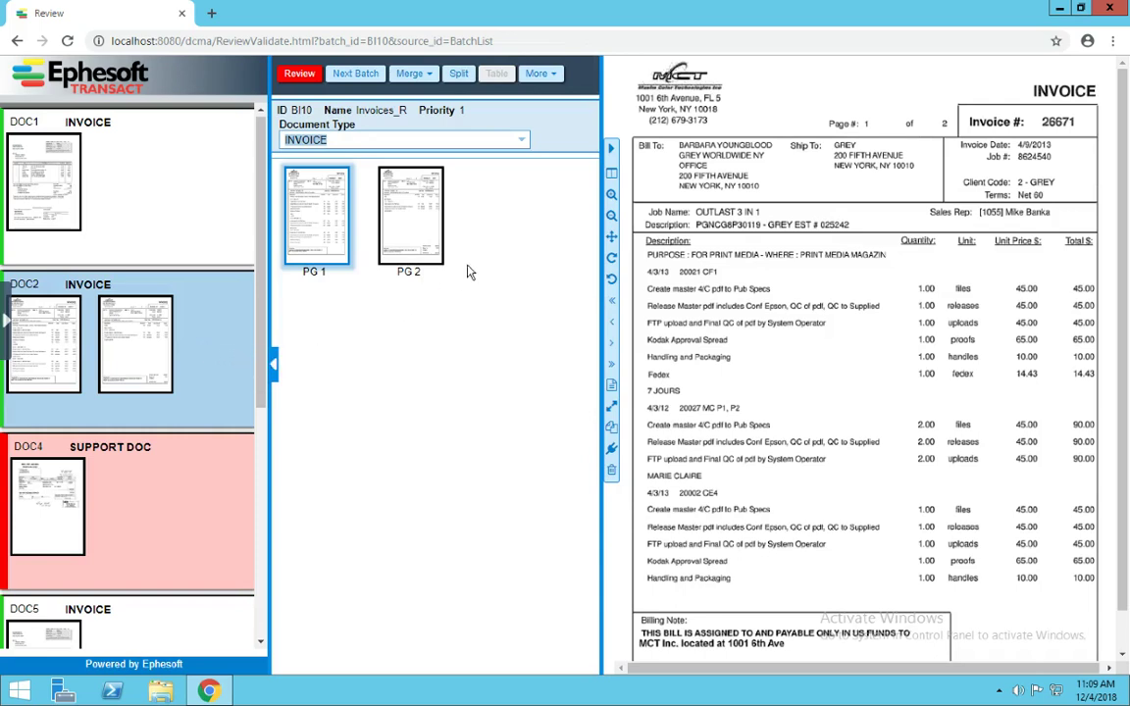
click(610, 152)
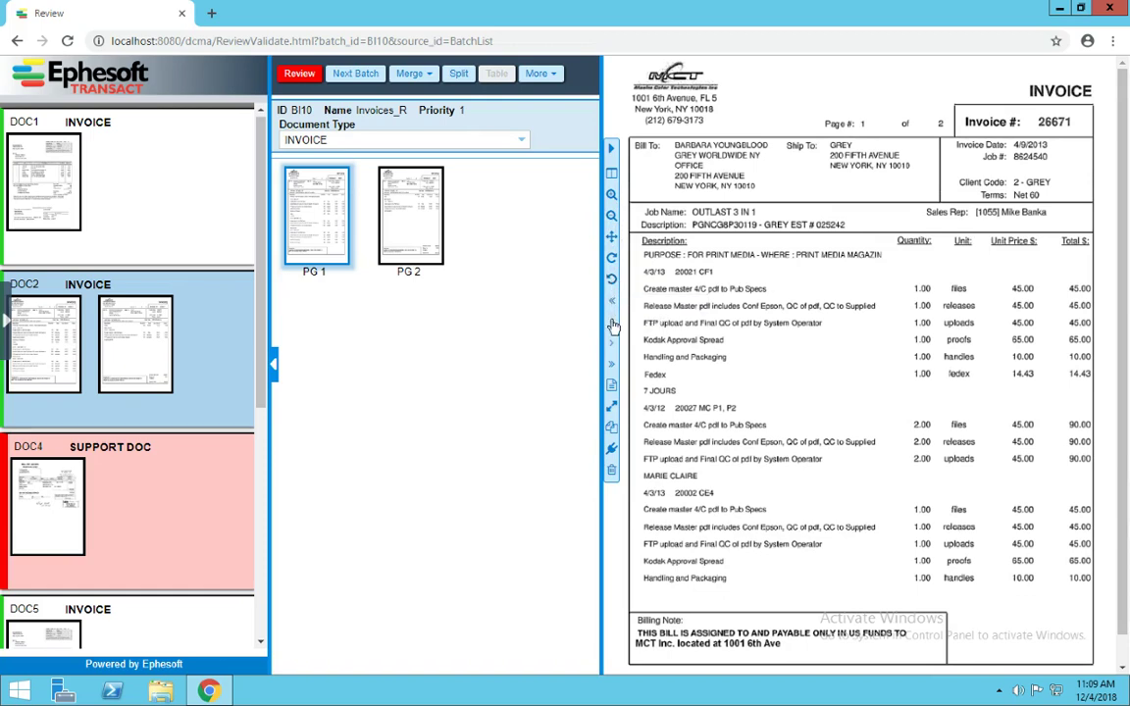
click(611, 386)
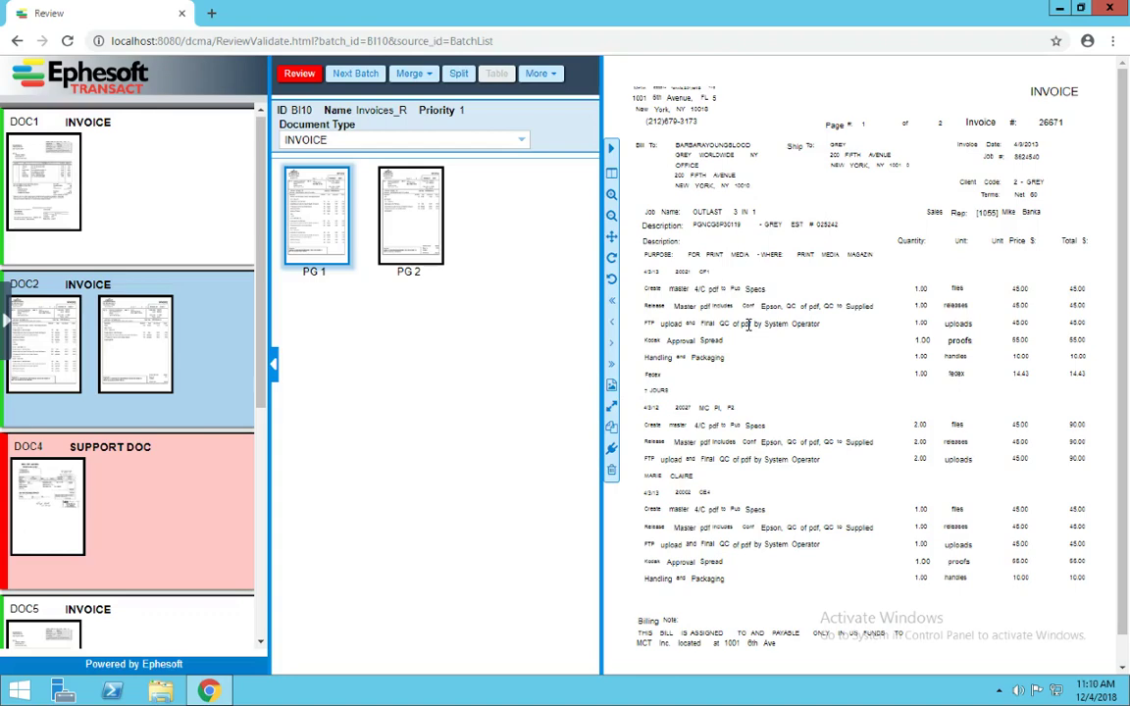
click(612, 389)
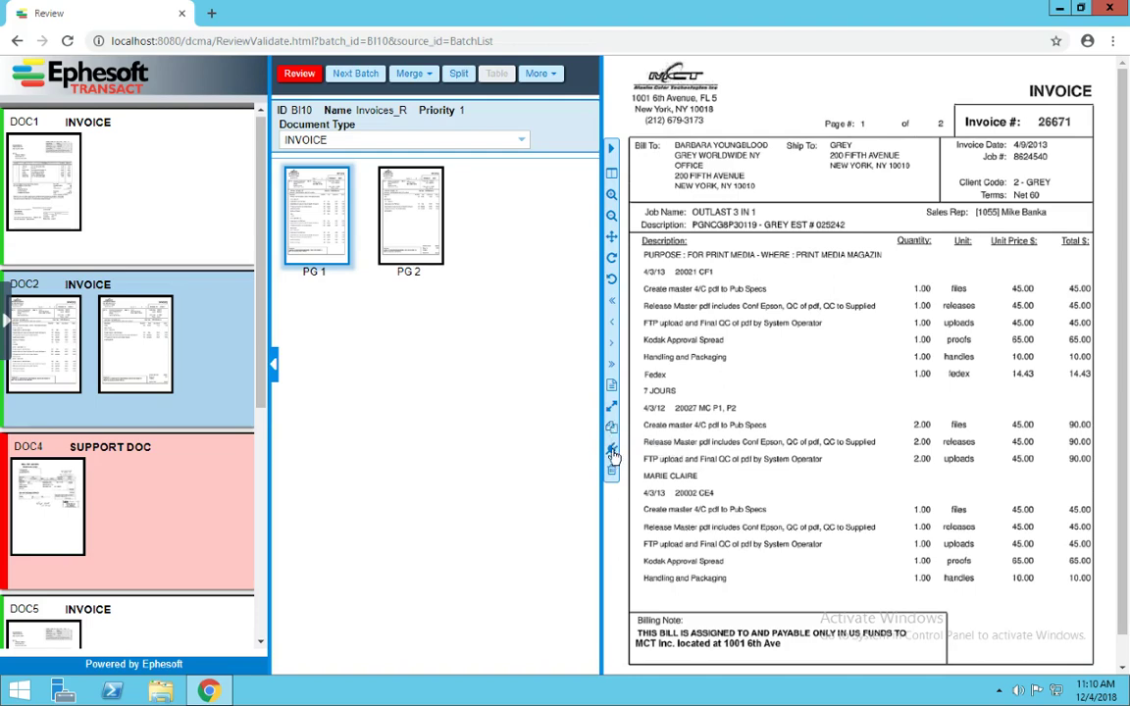
click(612, 453)
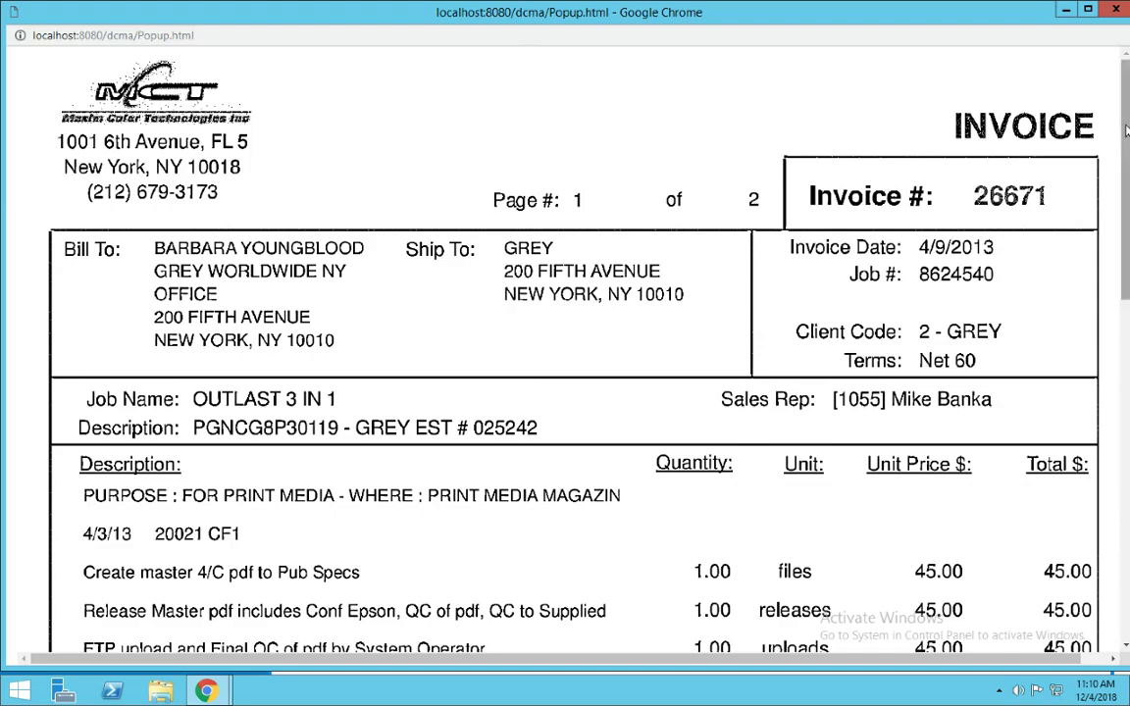
drag(1126, 130, 1120, 74)
click(1116, 8)
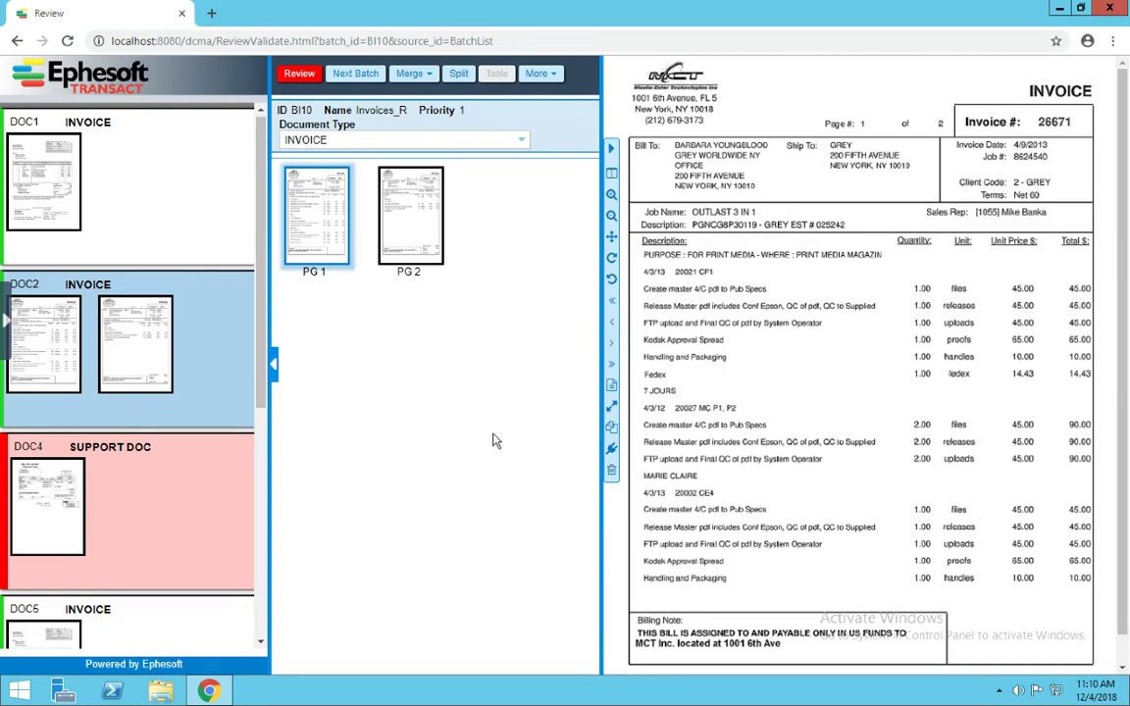
- Mark DOC4 as reviewed and confirm Review Done for batch BI10
click(307, 73)
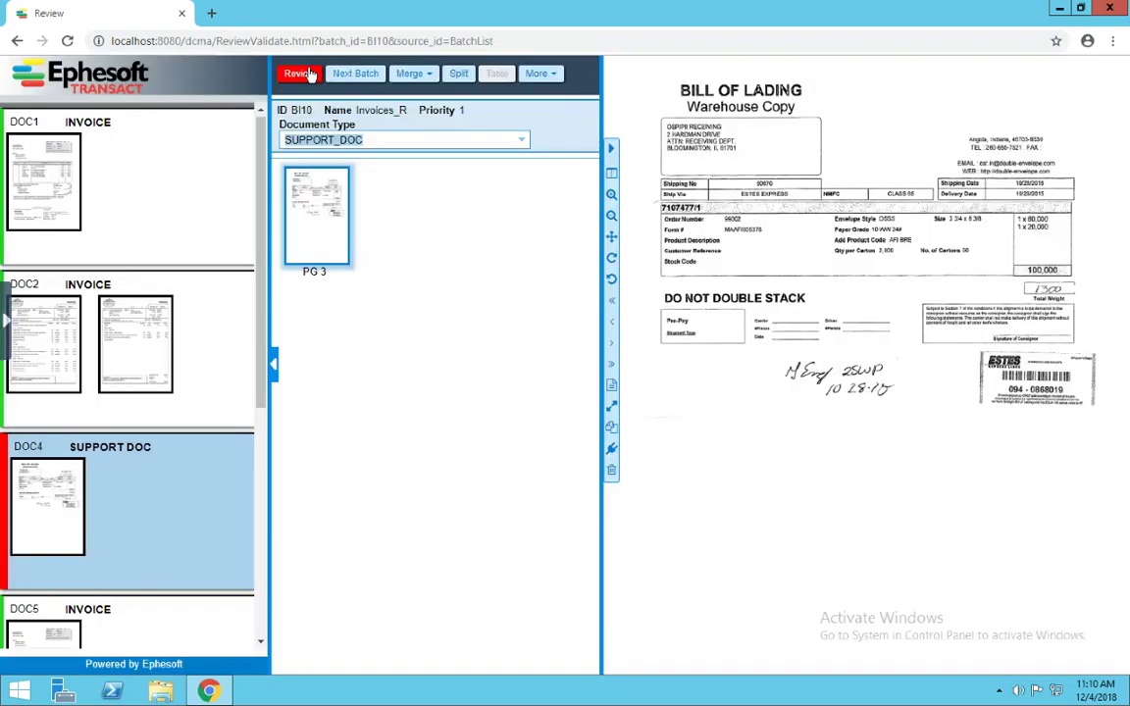
click(307, 82)
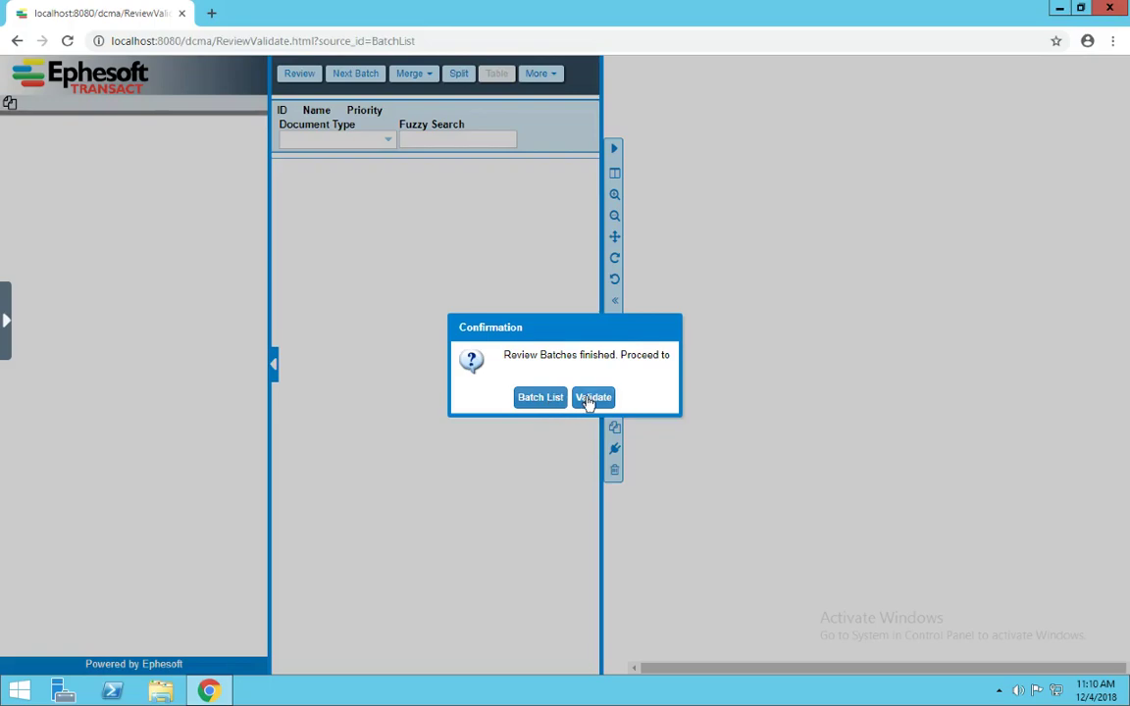
- Continue to validating batch BI15, browse DOC2's pages, then select its INVOICE NUMBER field
click(591, 399)
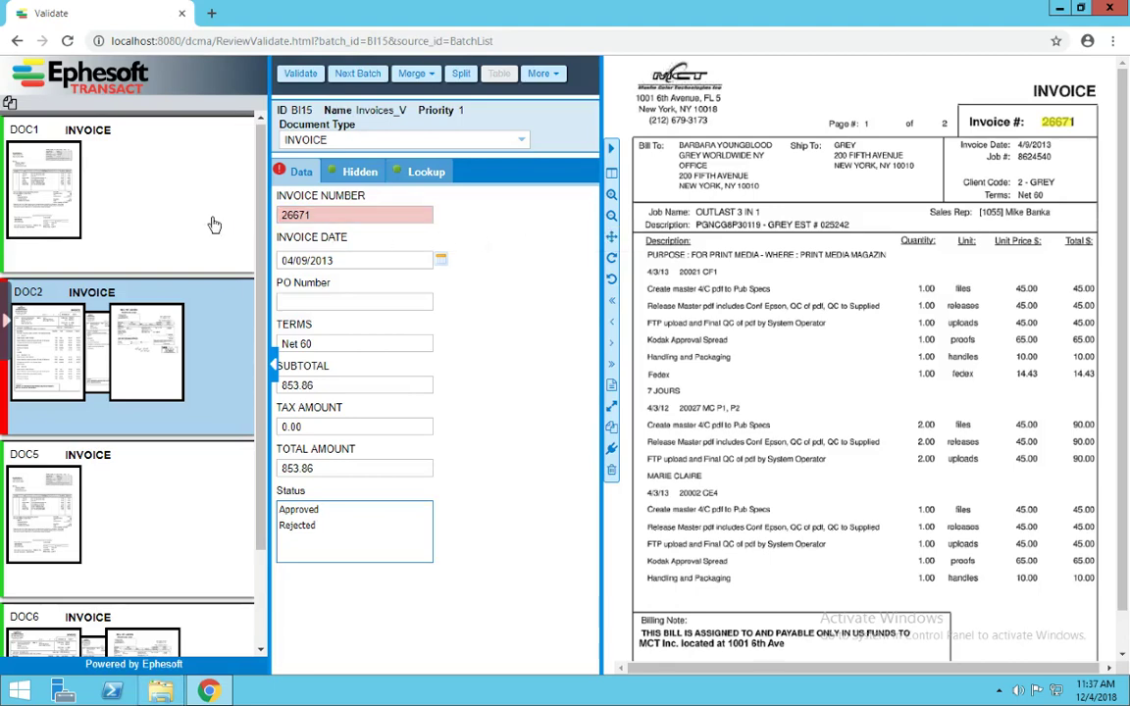
click(9, 104)
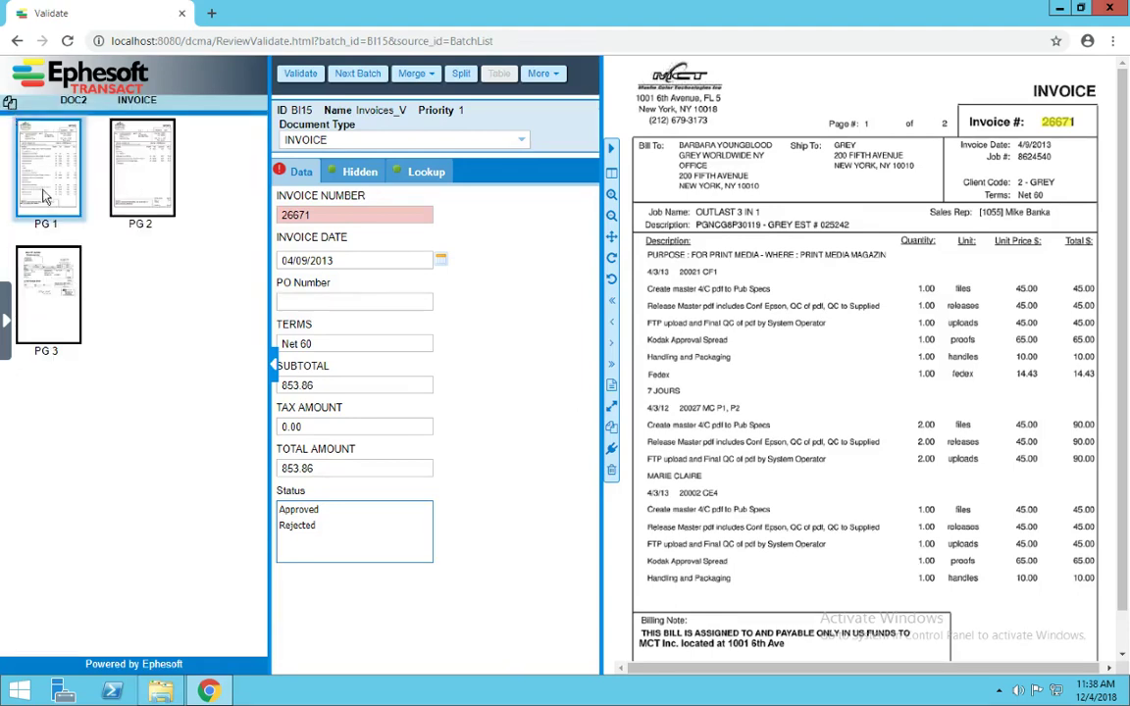
click(10, 102)
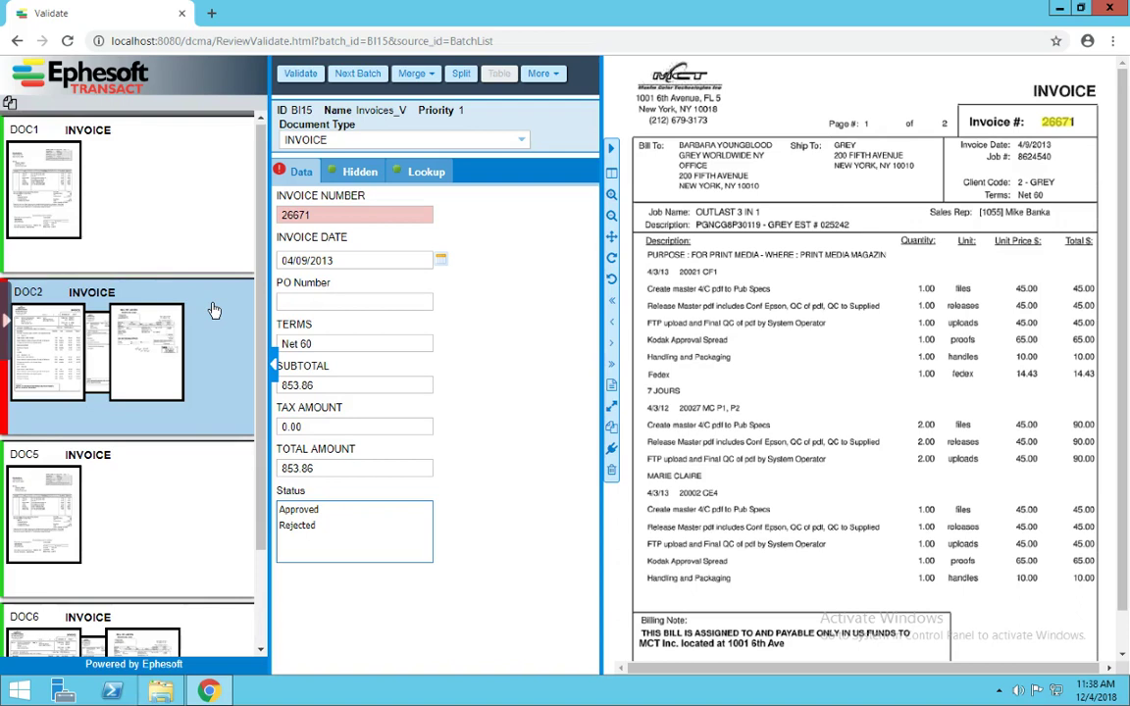
click(338, 219)
- Check DOC2's INVOICE DATE 04/09/2013, leaving it unchanged, then move to PO Number
click(418, 262)
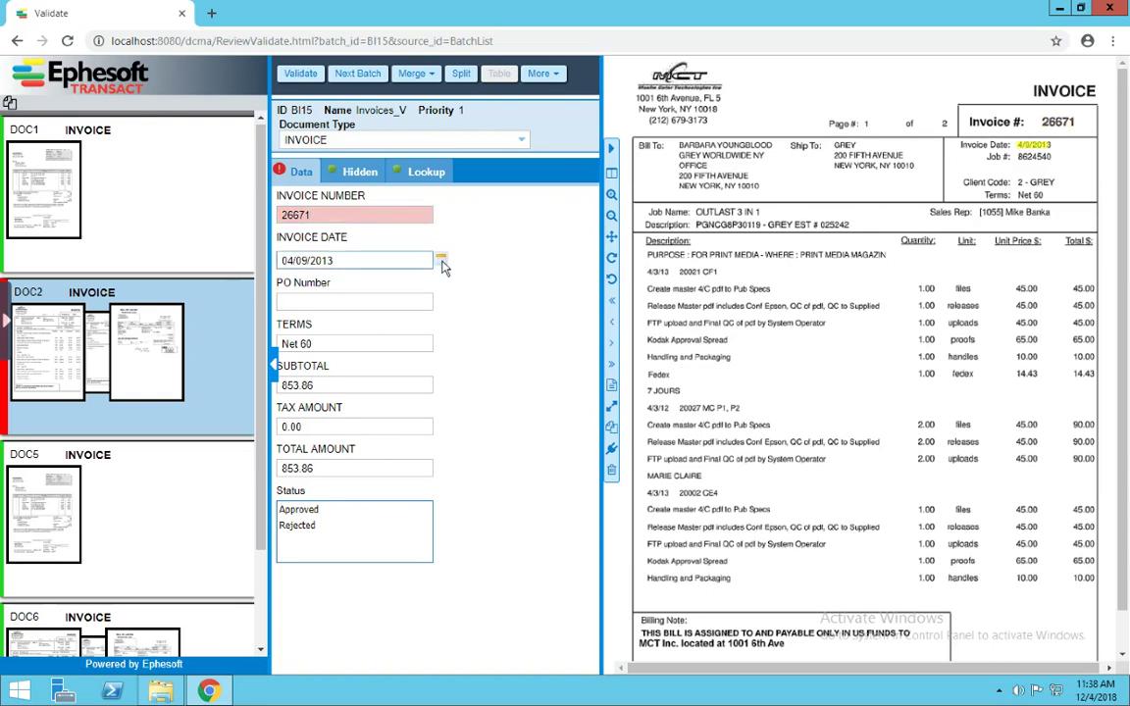
click(441, 260)
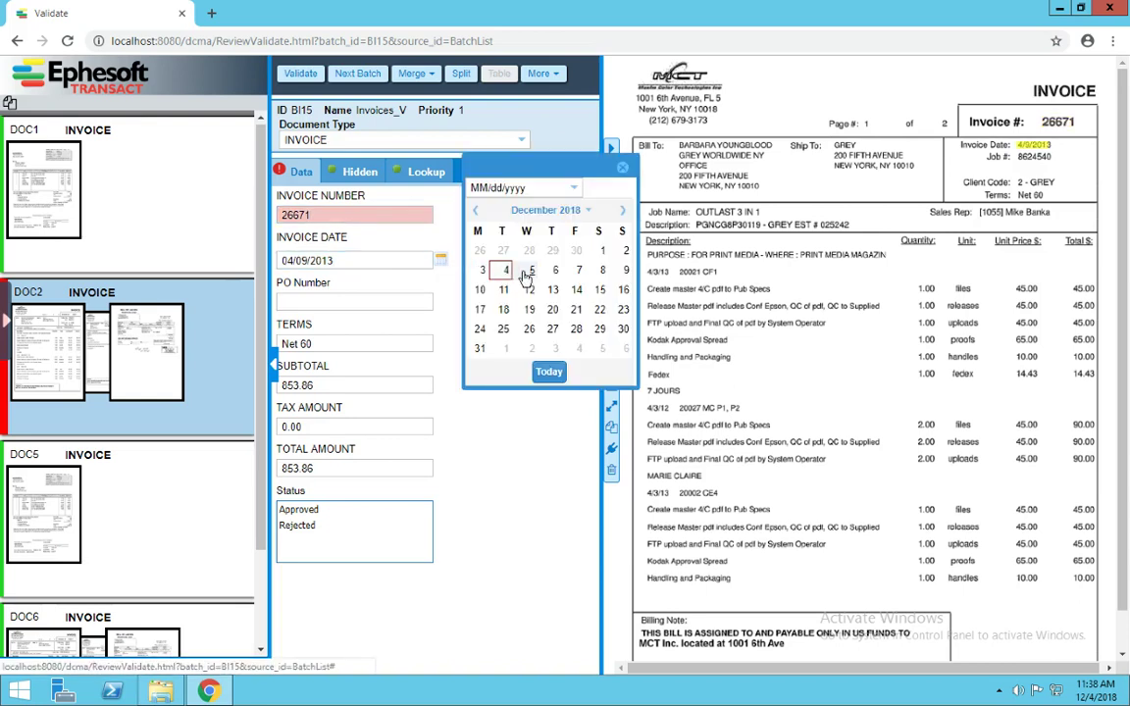
click(396, 258)
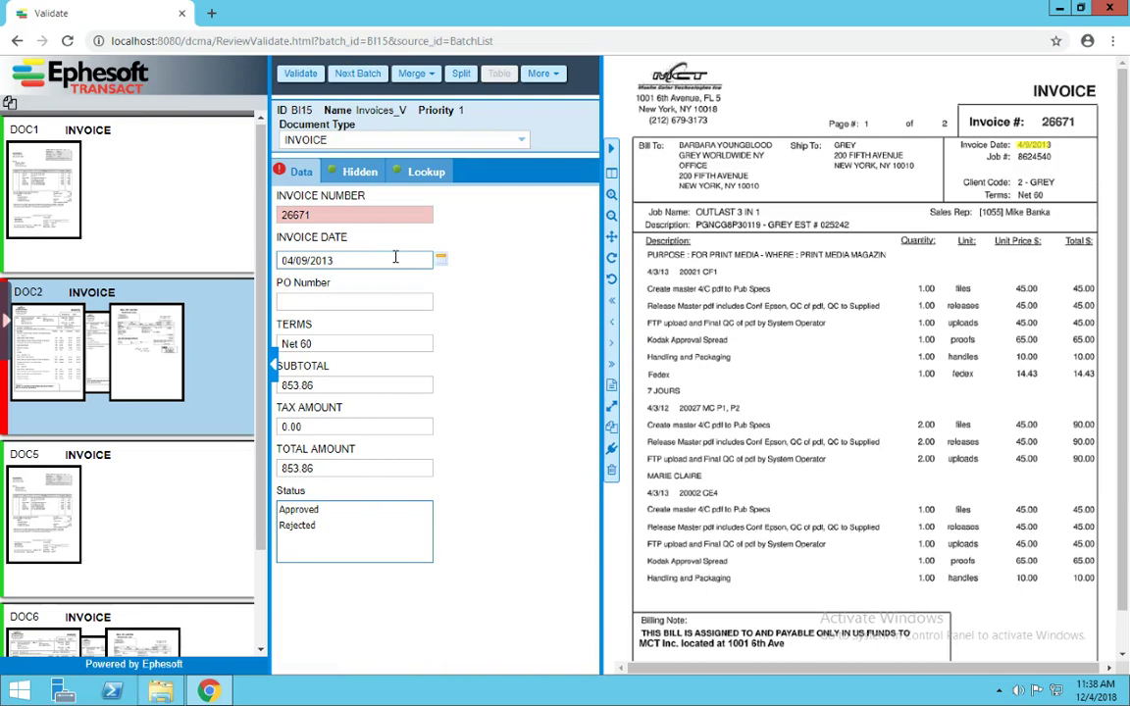
text(9)
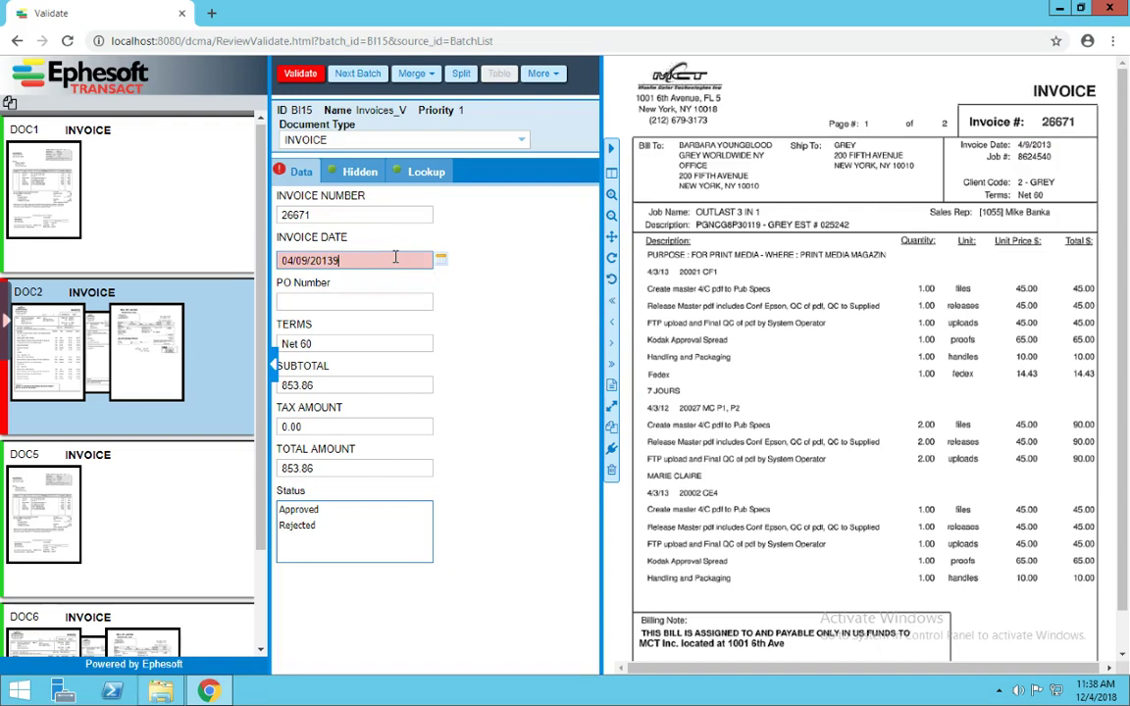
key(BackSpace)
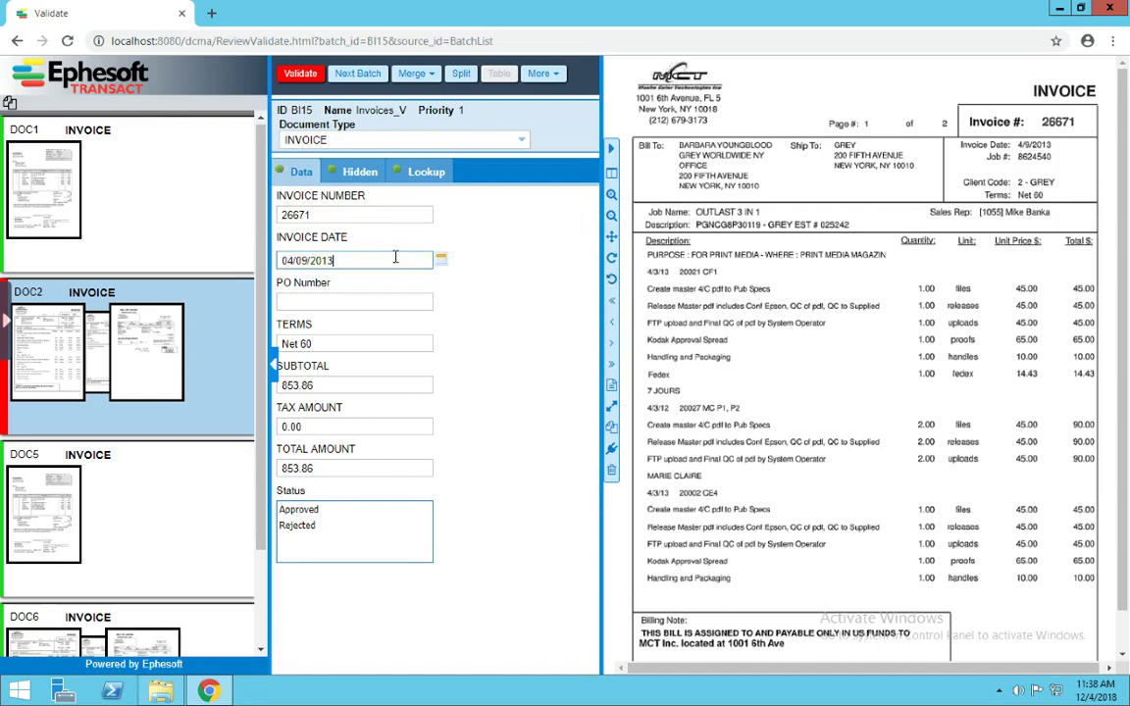
click(356, 296)
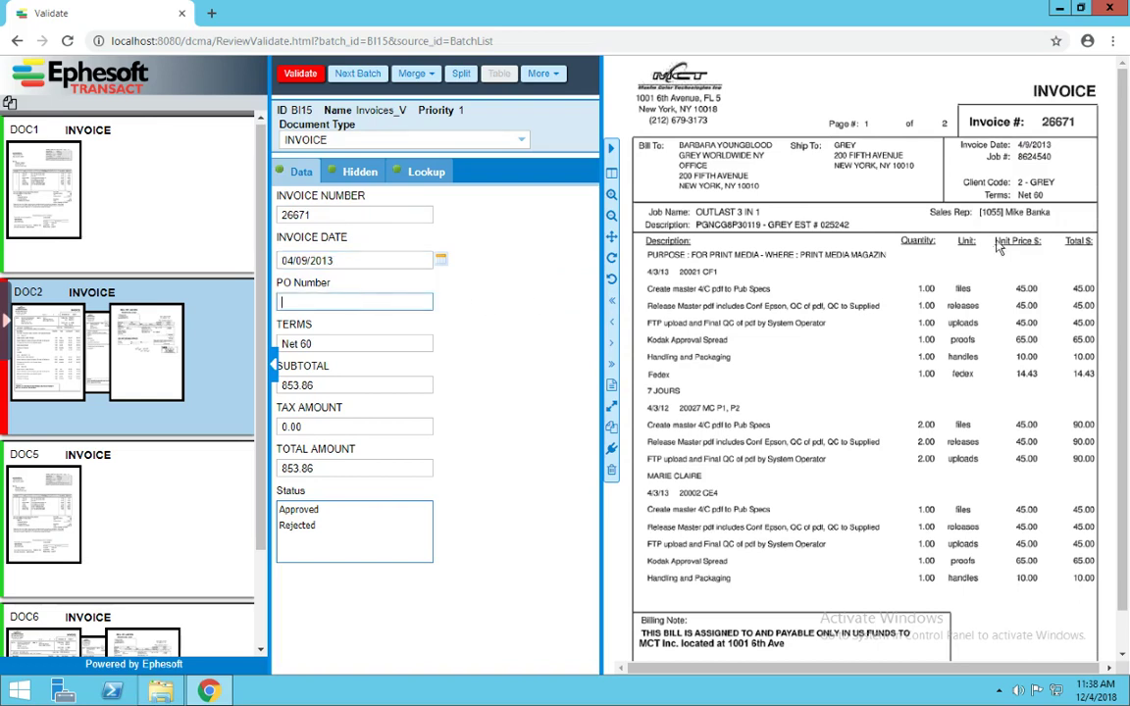
- Capture Job # 8624540 into PO Number, set Status to Approved, and view Hidden and Lookup fields
drag(1053, 153, 1023, 159)
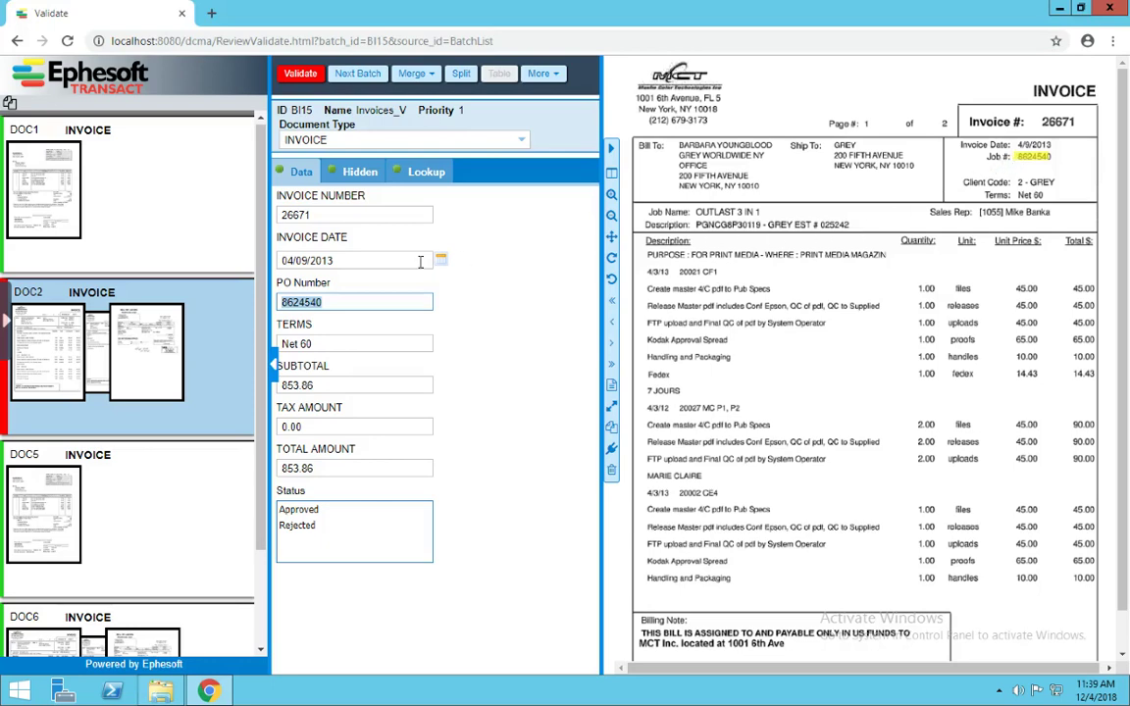
click(307, 512)
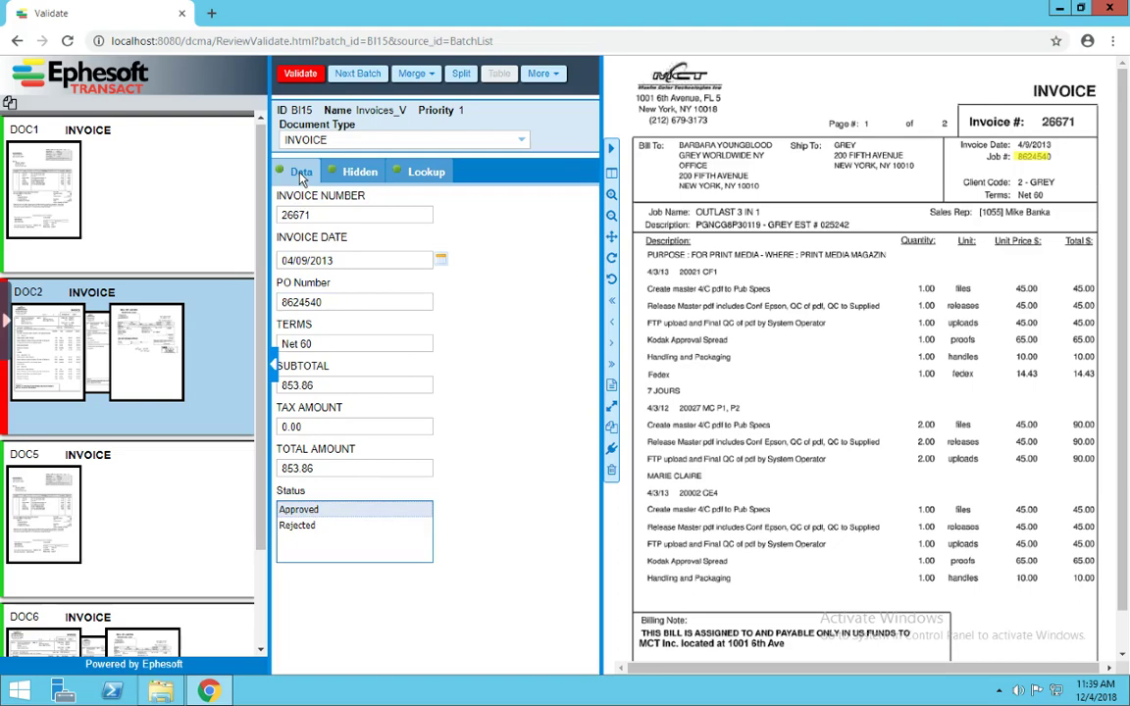
click(353, 172)
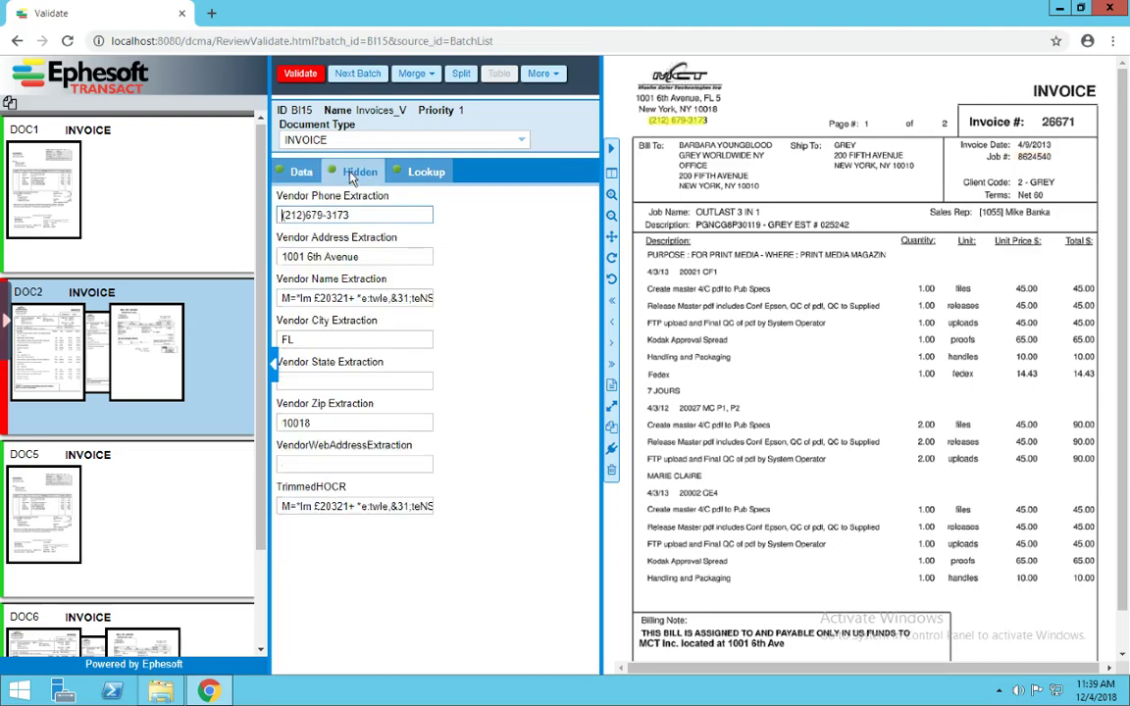
click(418, 174)
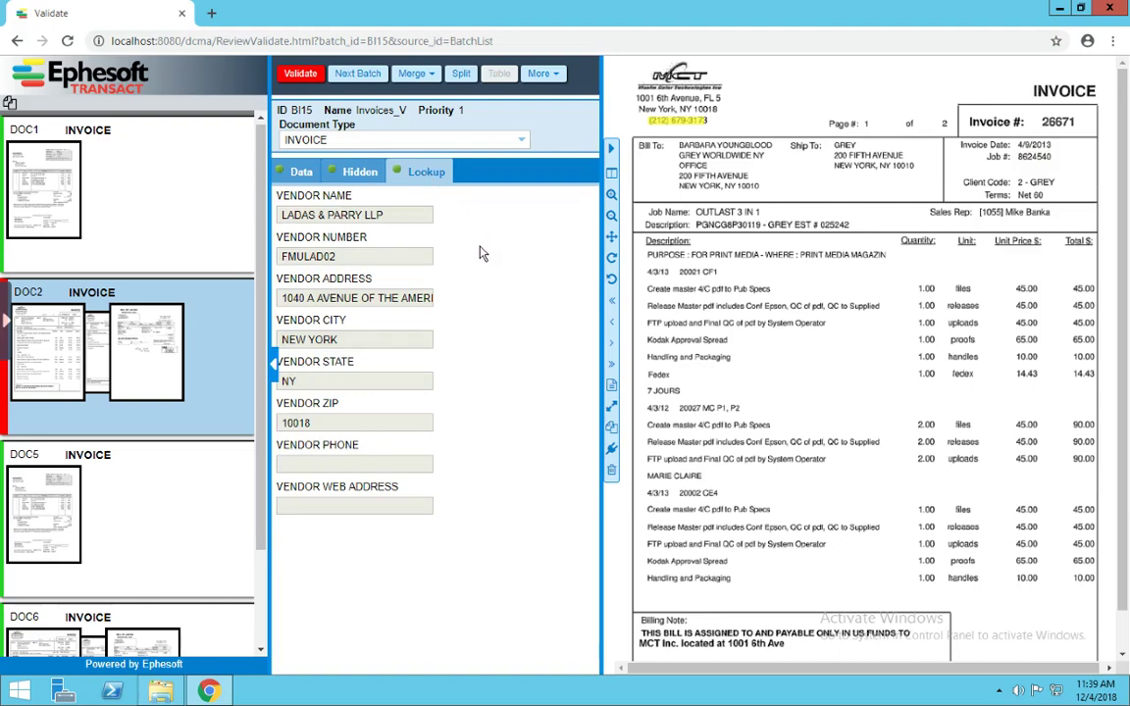
- Validate batch BI15 from the Data tab and accept moving on to batch BI10
click(299, 171)
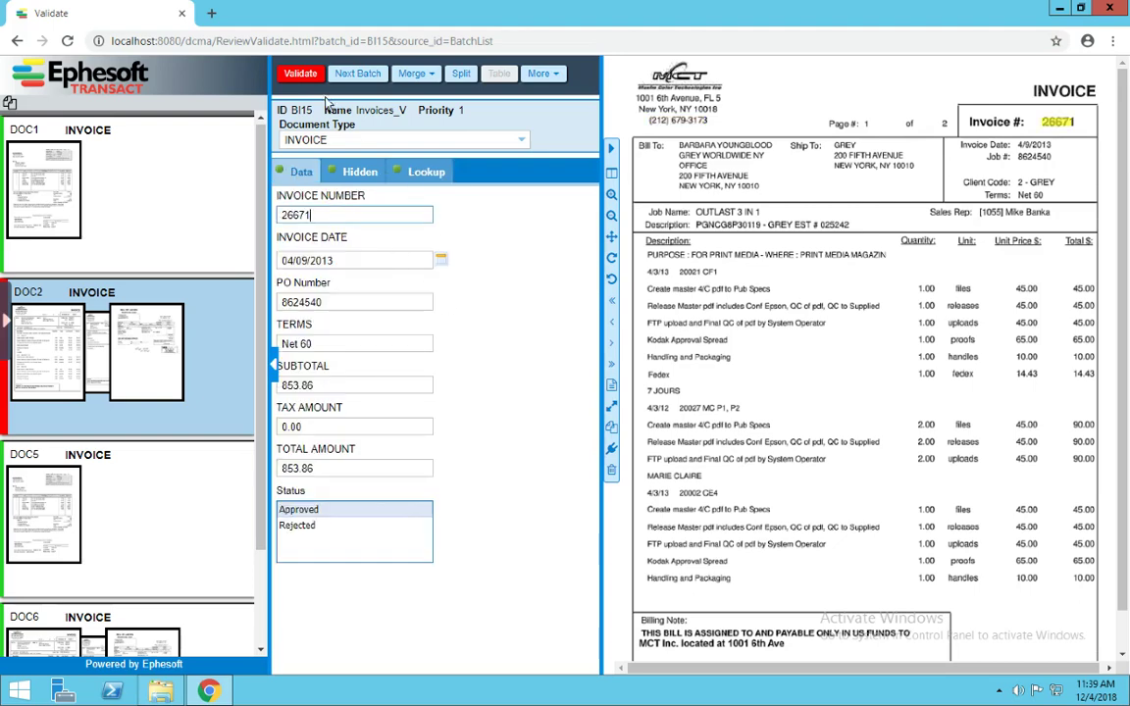
click(301, 74)
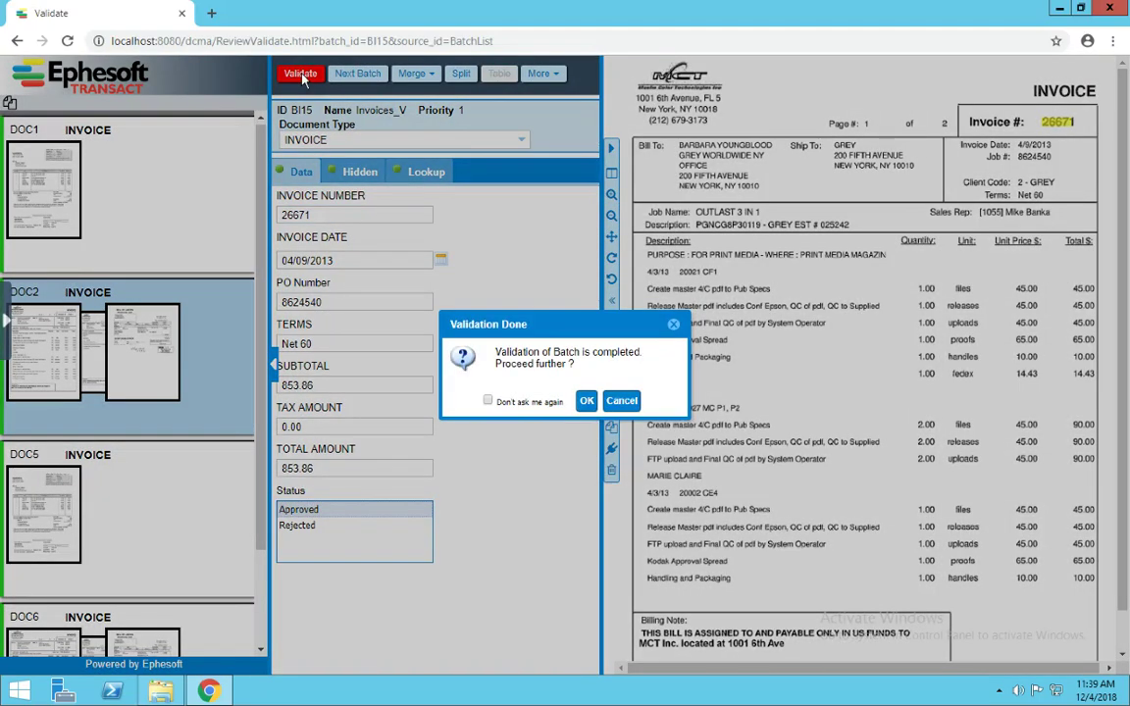
click(587, 402)
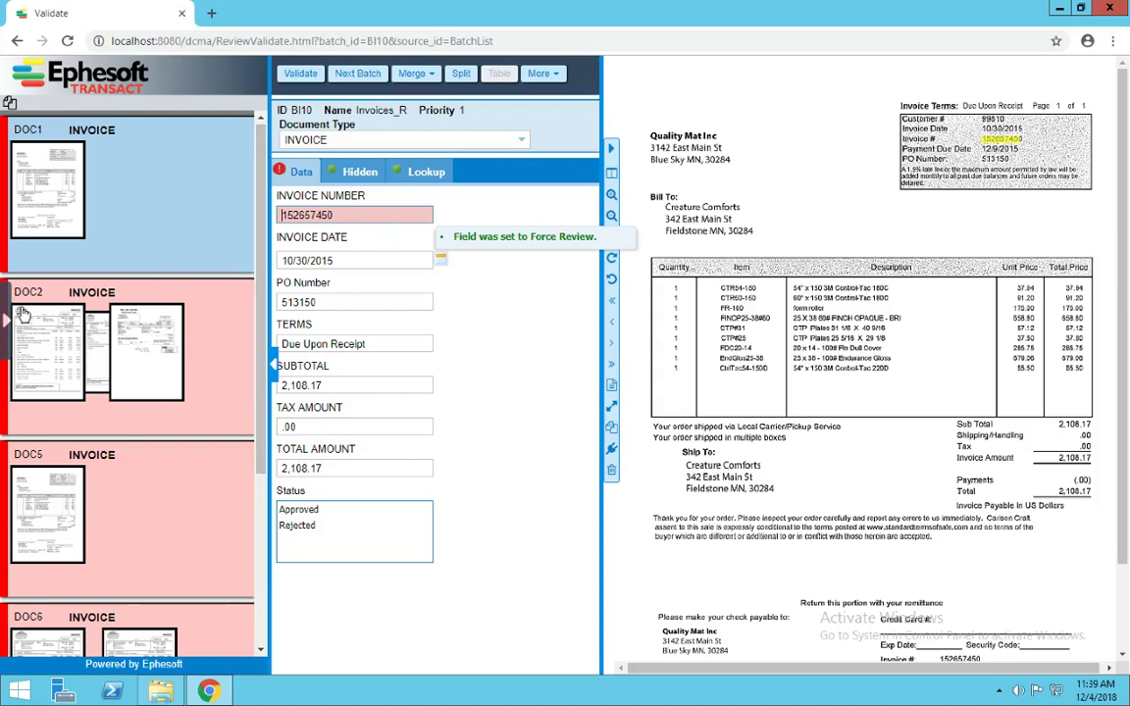
mouse_move(5, 319)
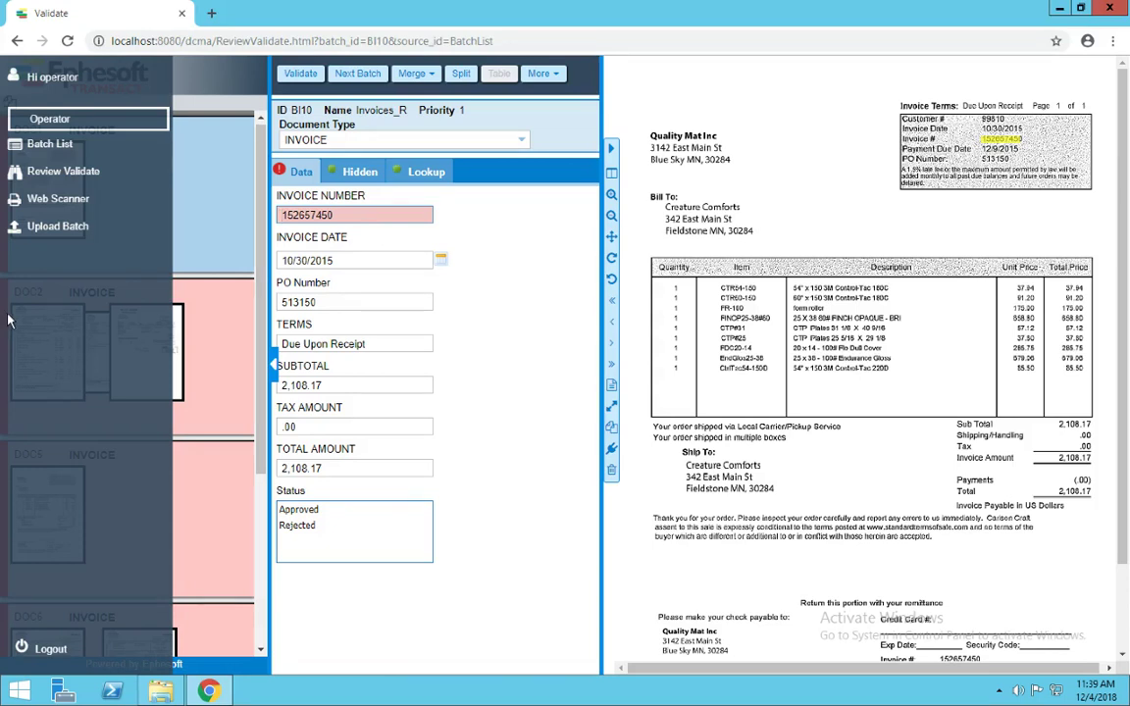
- On the Upload Batch page, set Description to UI and Priority to 1
click(59, 227)
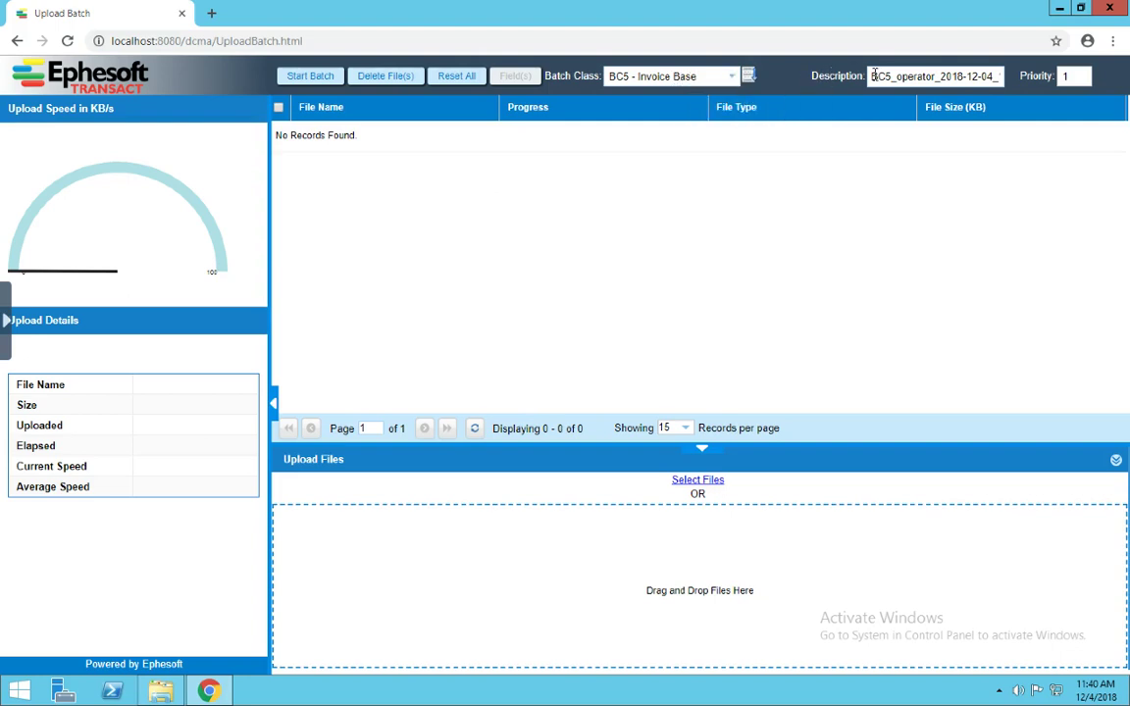
drag(872, 74, 1027, 71)
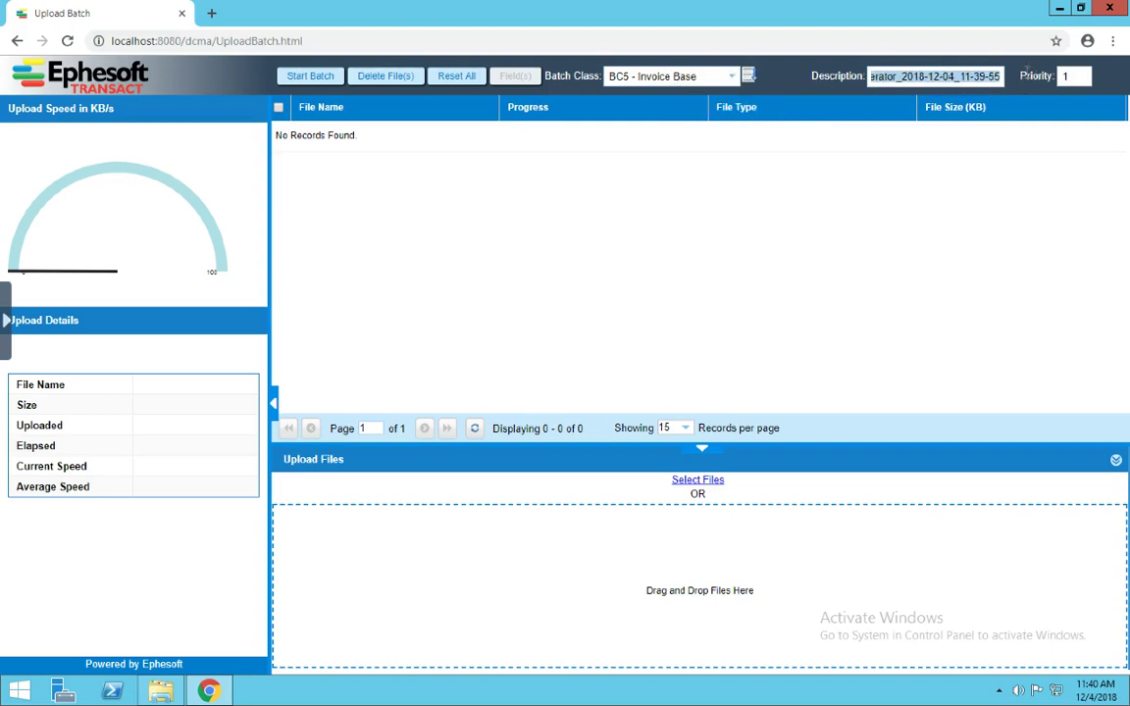
text(UI)
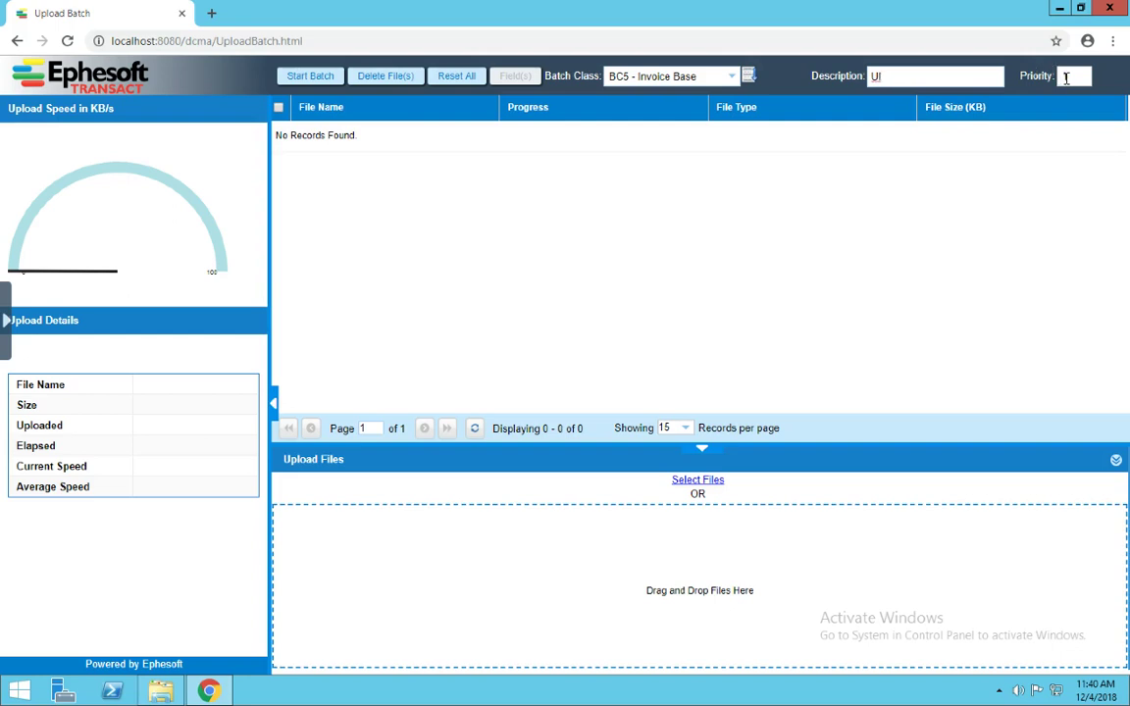
click(1066, 78)
text(1)
- Upload the eight invoice files 01.tif through 08.tif to the batch
click(690, 483)
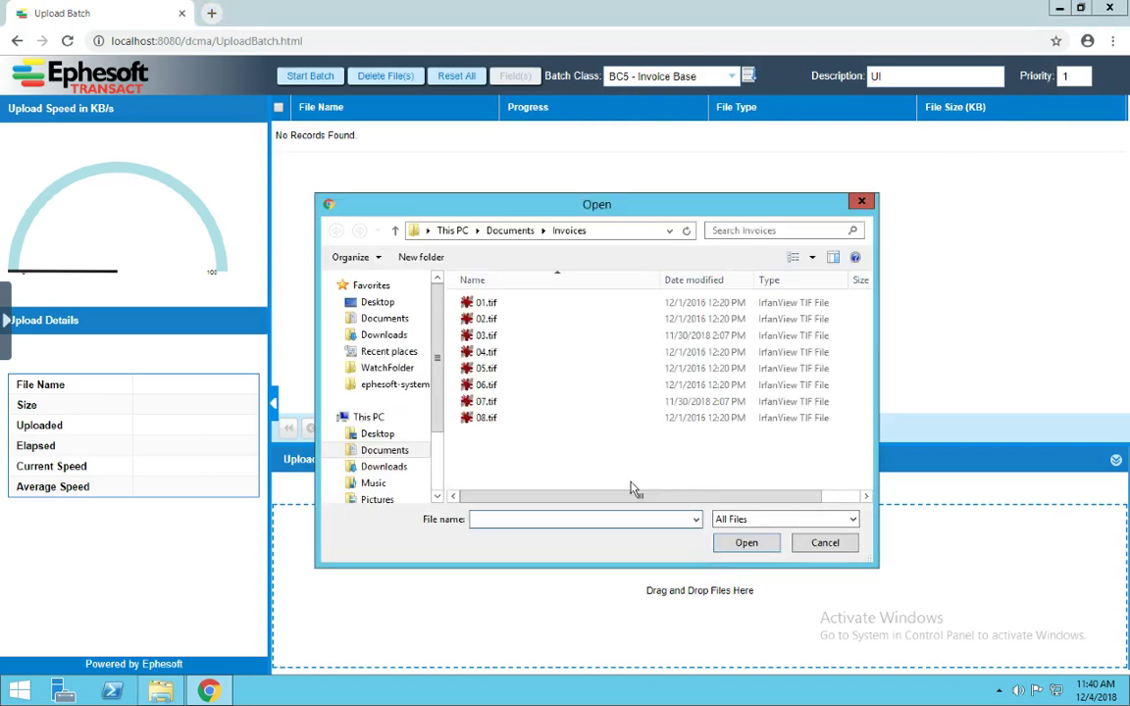
drag(529, 429, 412, 250)
click(748, 544)
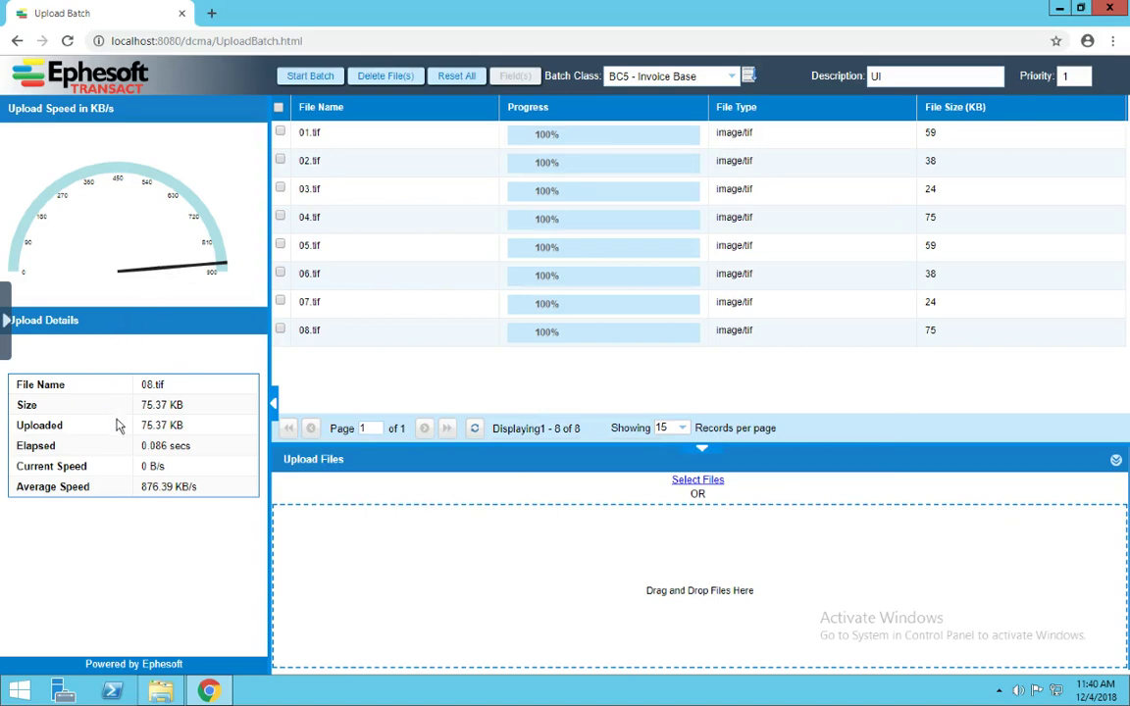
- Remove 08.tif from the upload list, confirming the deletion
click(279, 329)
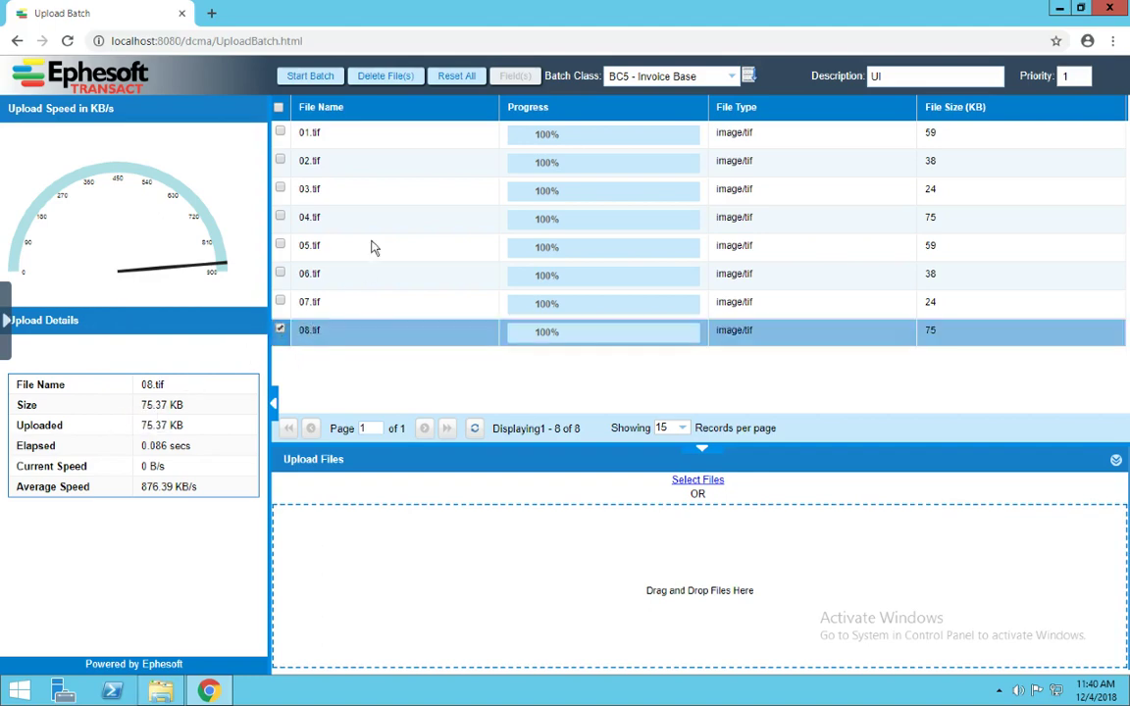
click(387, 79)
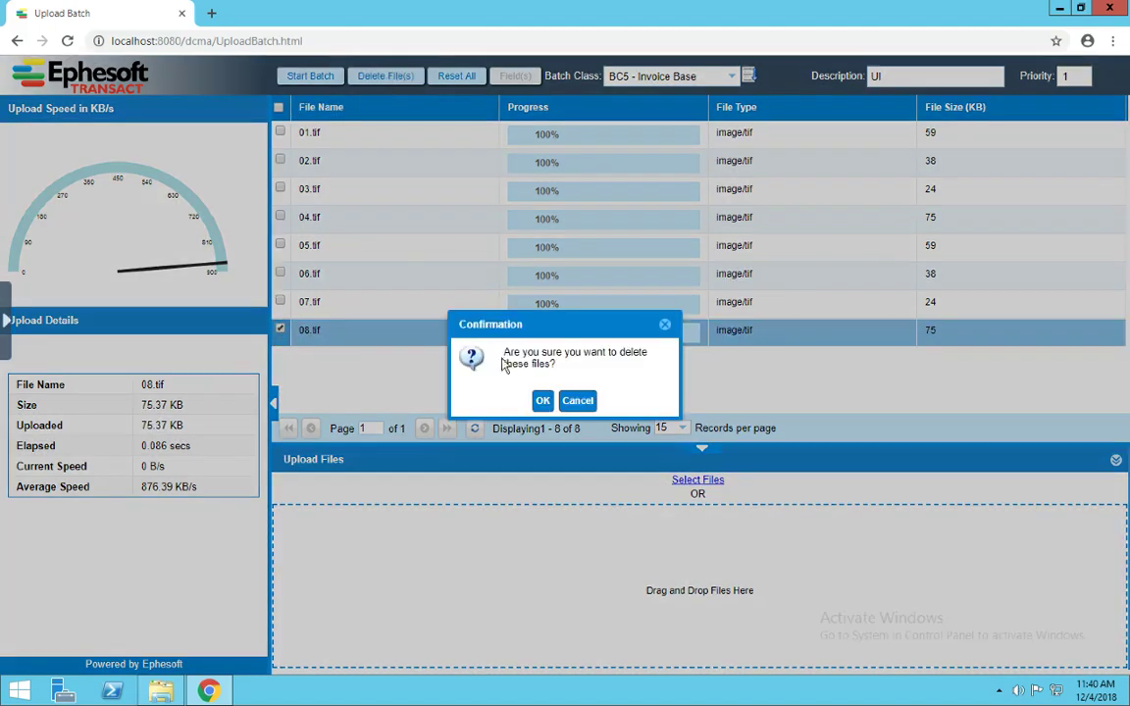
click(542, 399)
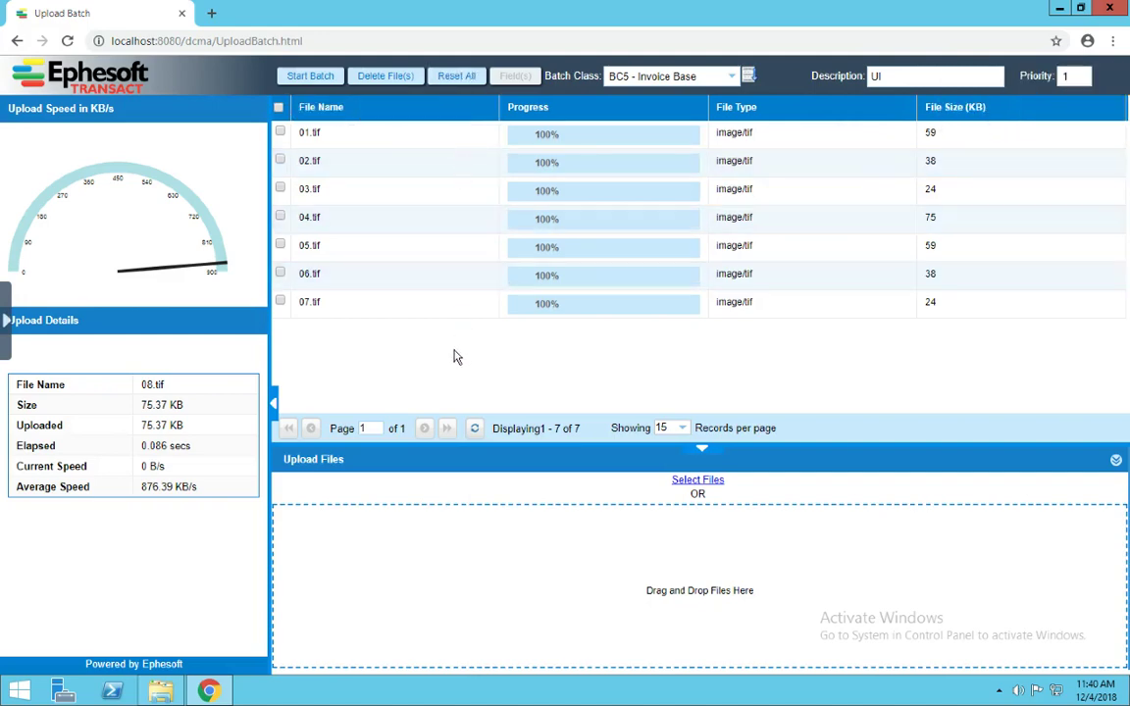
- Start batch 'UI' with the seven uploaded TIFs and wait for the Success notice
click(310, 79)
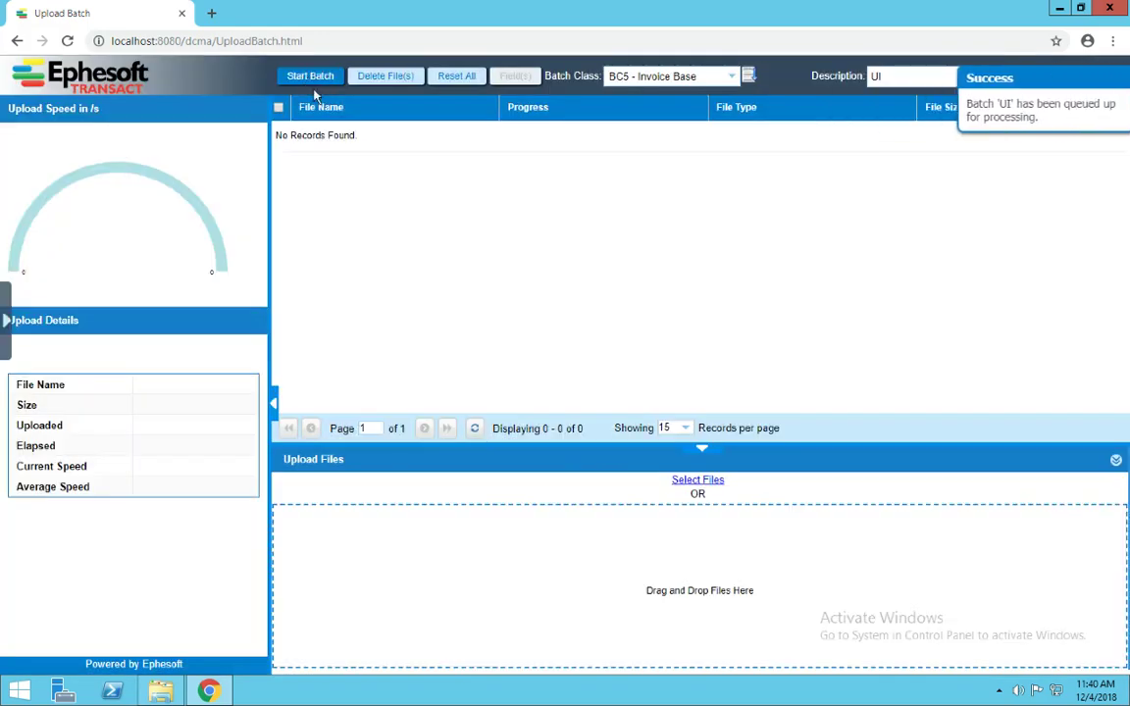